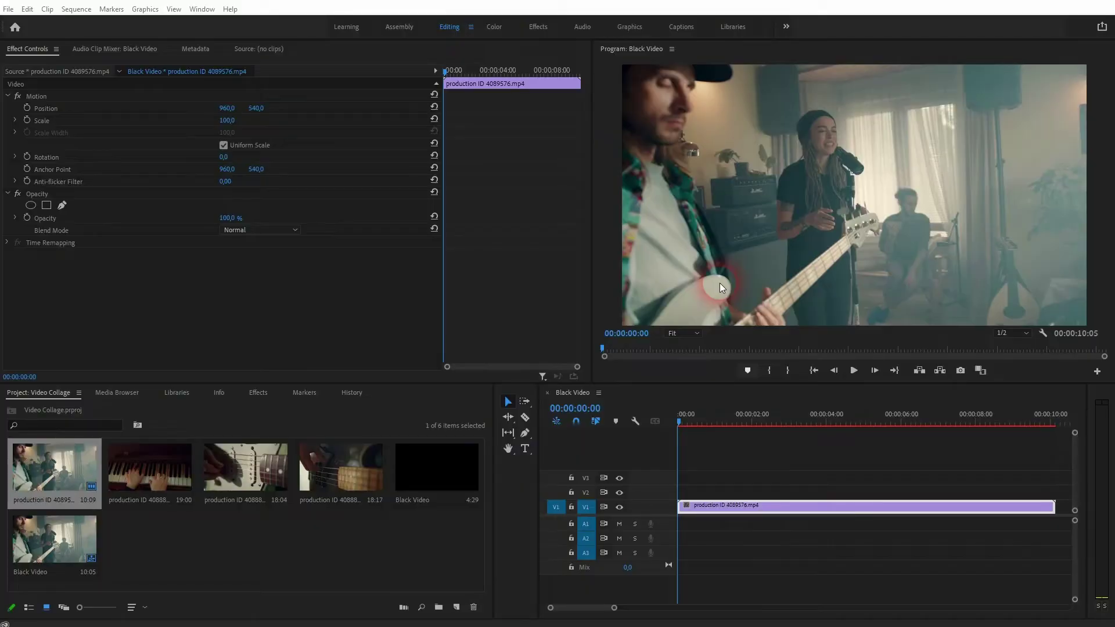
# Step: Delete the 4:29 Black Video item, leaving five items in the project bin
pyautogui.click(747, 459)
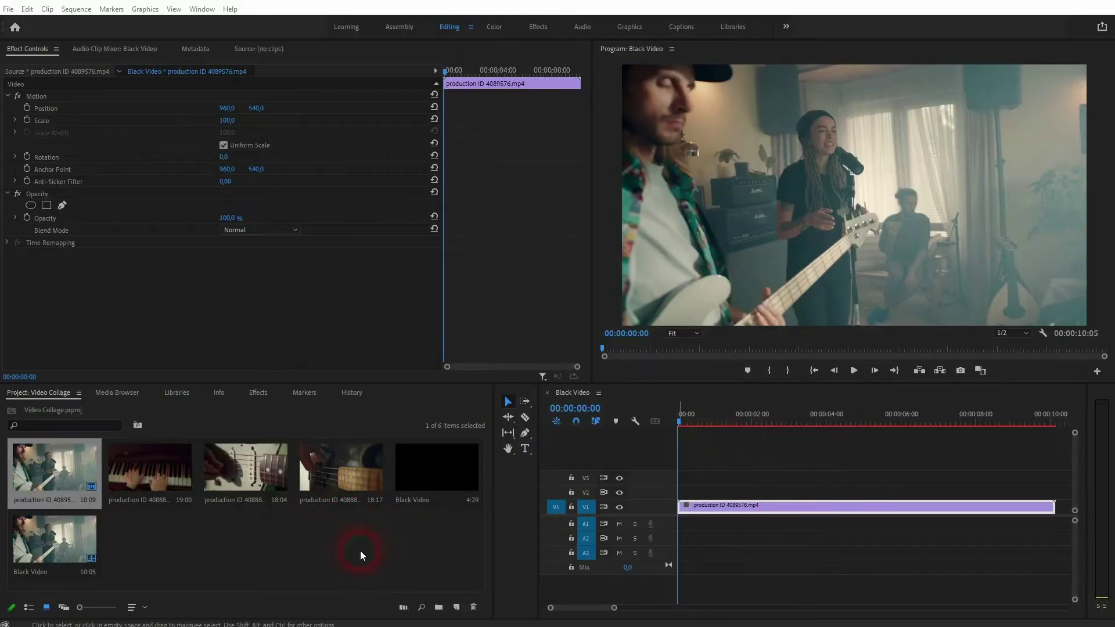
pyautogui.click(434, 509)
pyautogui.press('Delete')
pyautogui.click(378, 574)
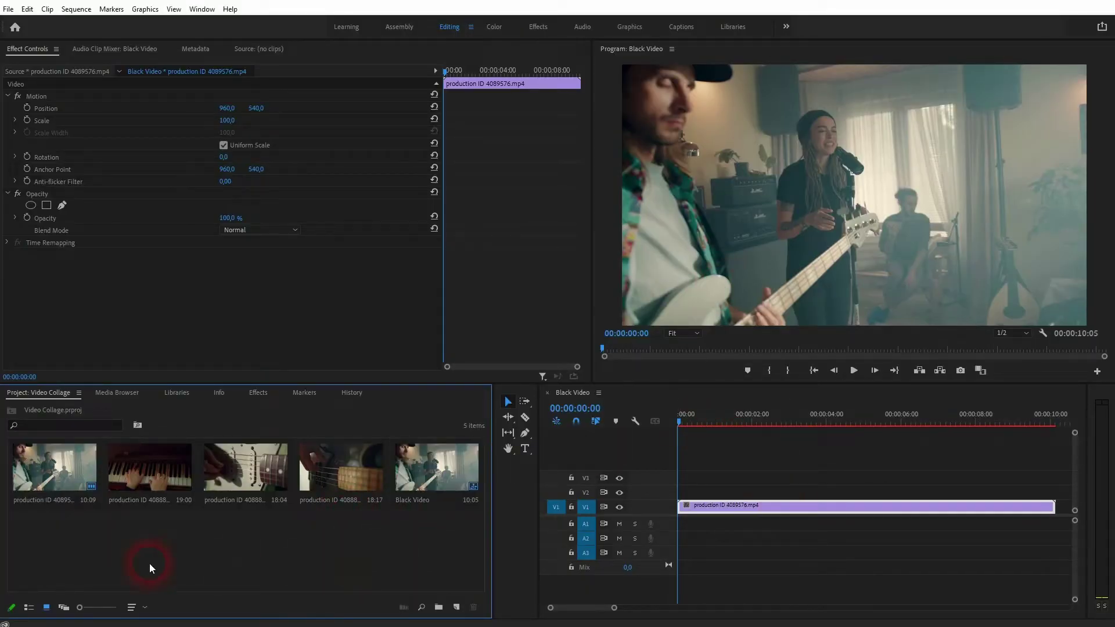
pyautogui.moveTo(697, 420)
pyautogui.mouseDown()
pyautogui.moveTo(1000, 420)
pyautogui.moveTo(678, 429)
pyautogui.mouseUp()
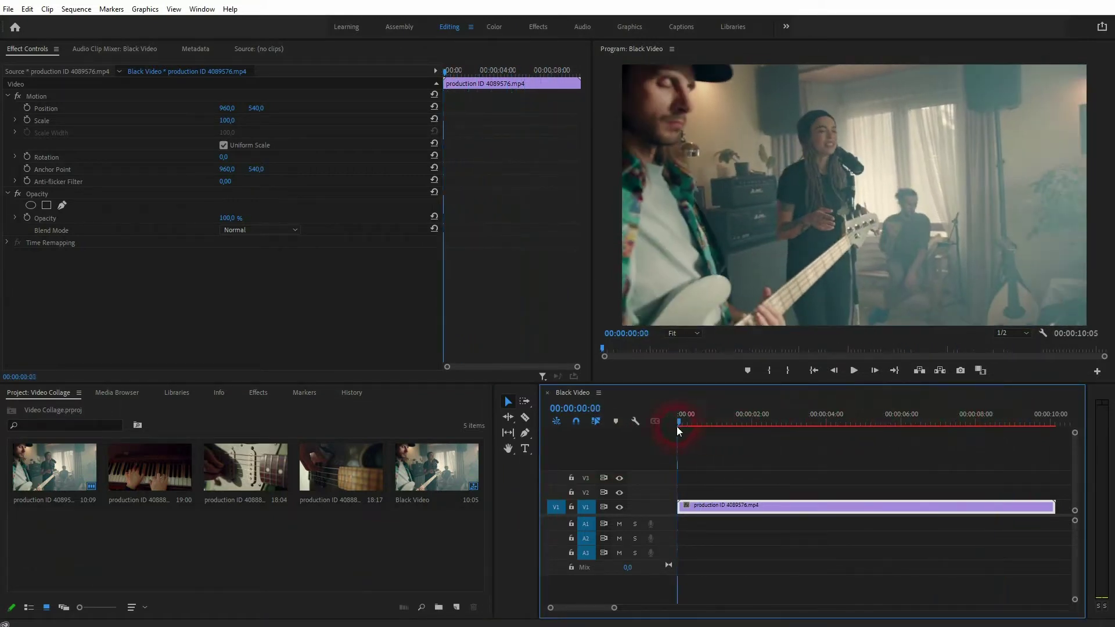
pyautogui.click(55, 467)
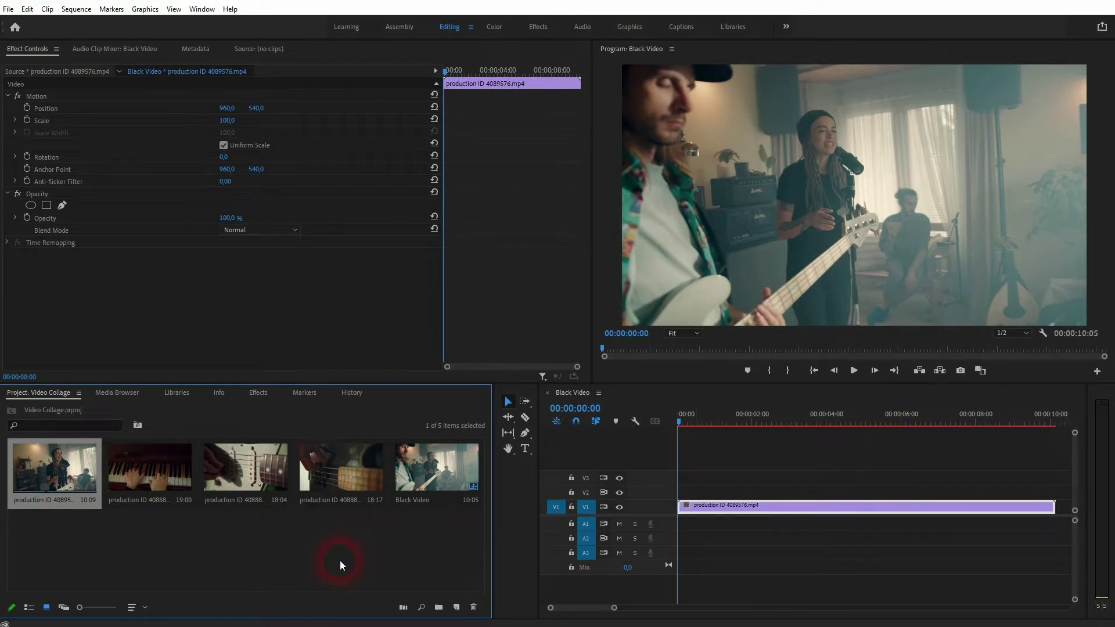
pyautogui.click(355, 547)
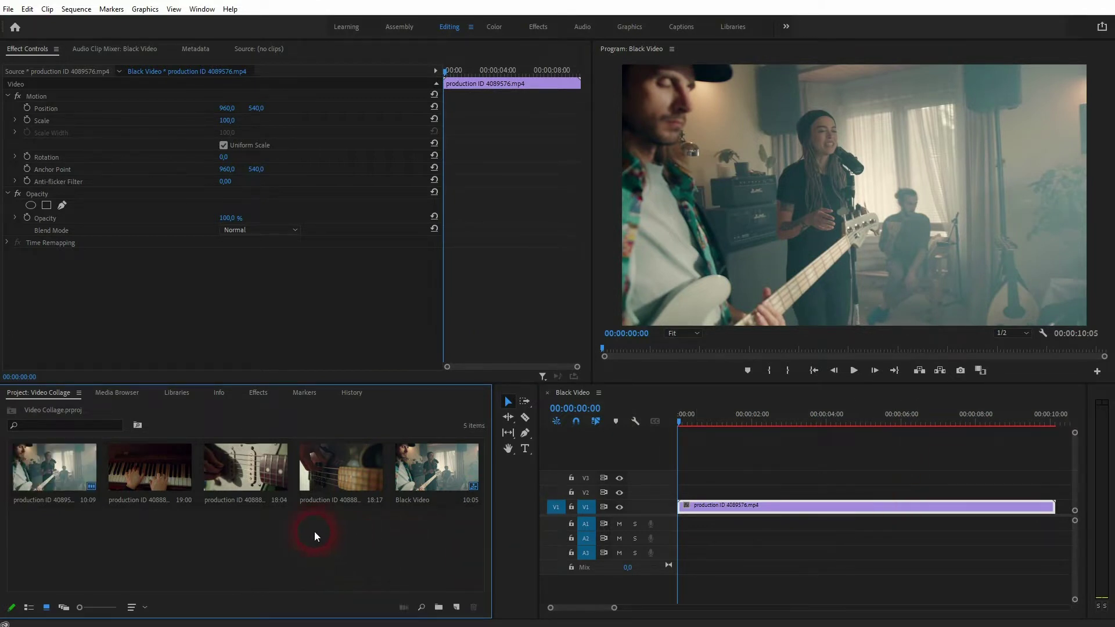
# Step: Place the guitar close-up on V2 above the band clip and scale it to 43%
pyautogui.moveTo(291, 501); pyautogui.dragTo(677, 491)
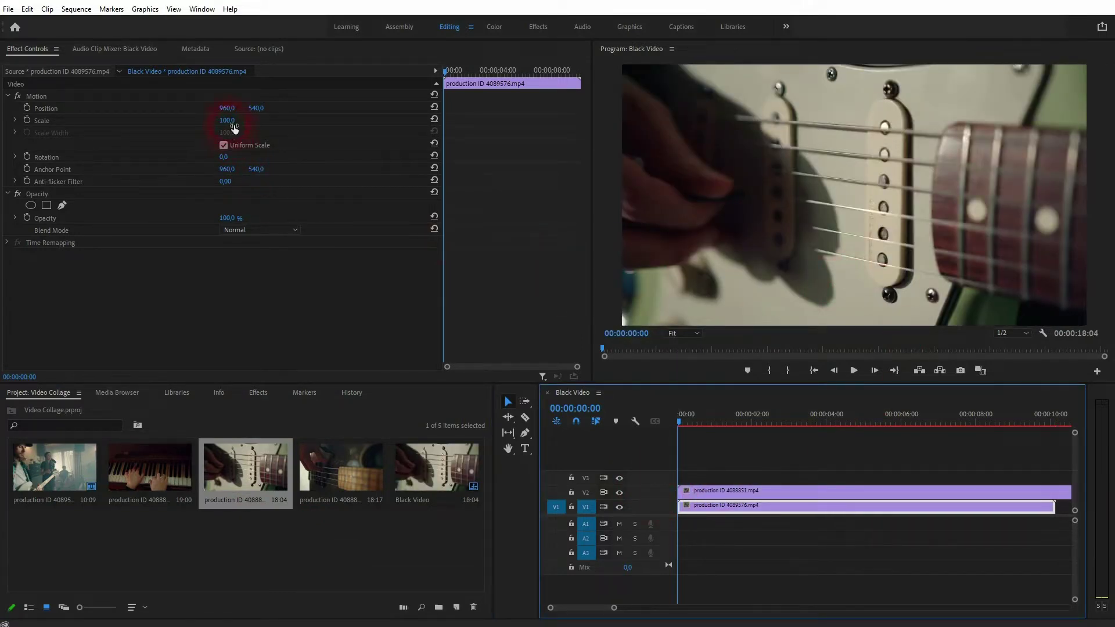
pyautogui.click(202, 8)
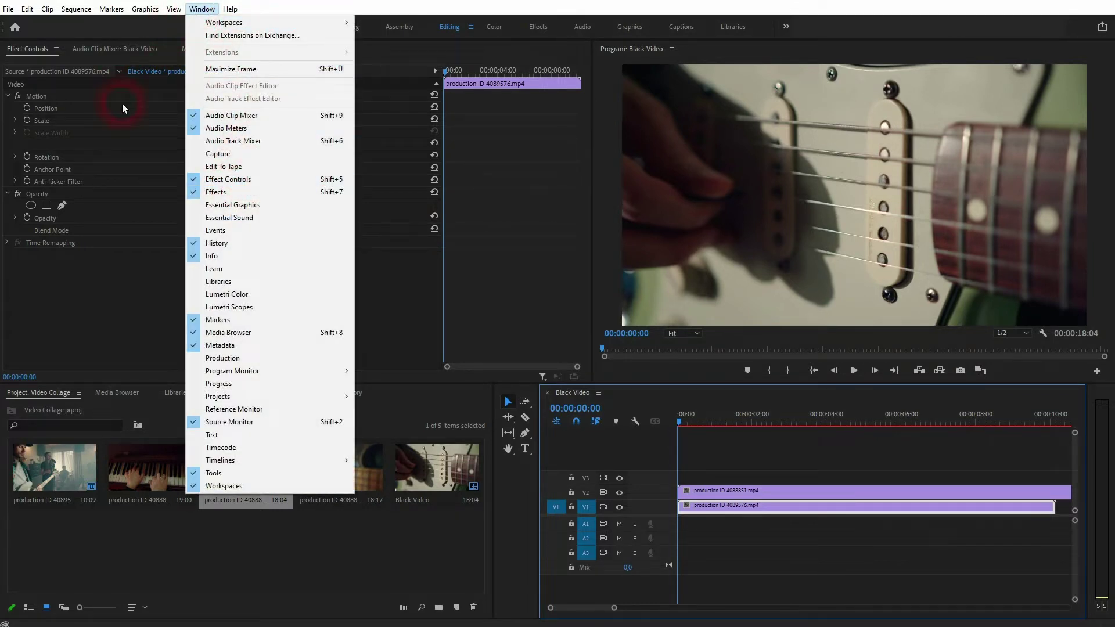
pyautogui.click(47, 120)
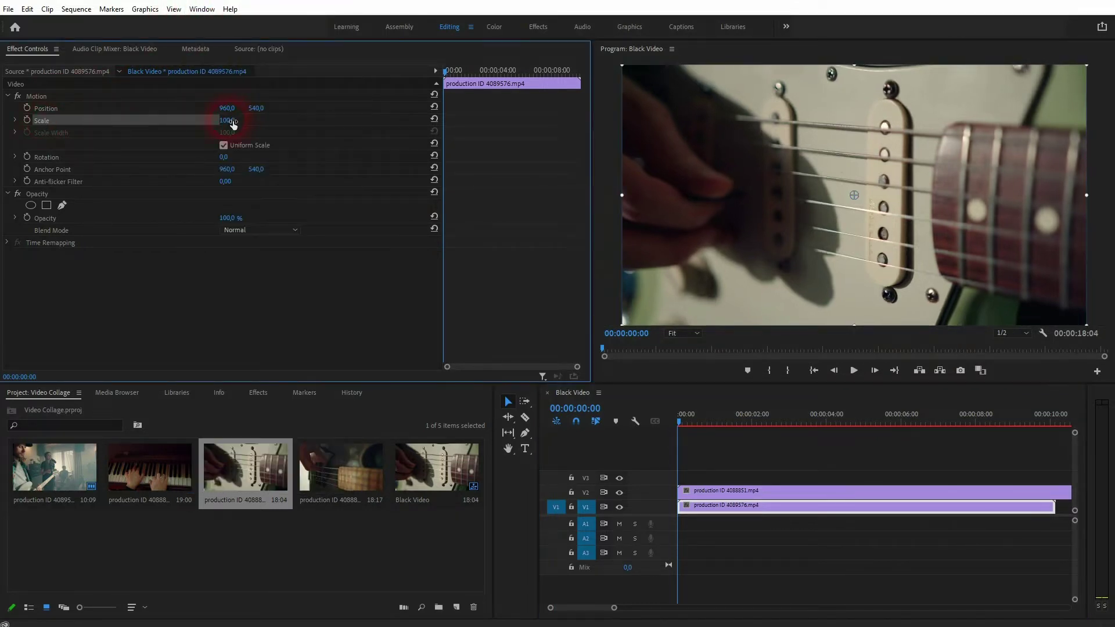
pyautogui.moveTo(233, 125); pyautogui.dragTo(211, 125)
pyautogui.click(717, 460)
pyautogui.click(732, 508)
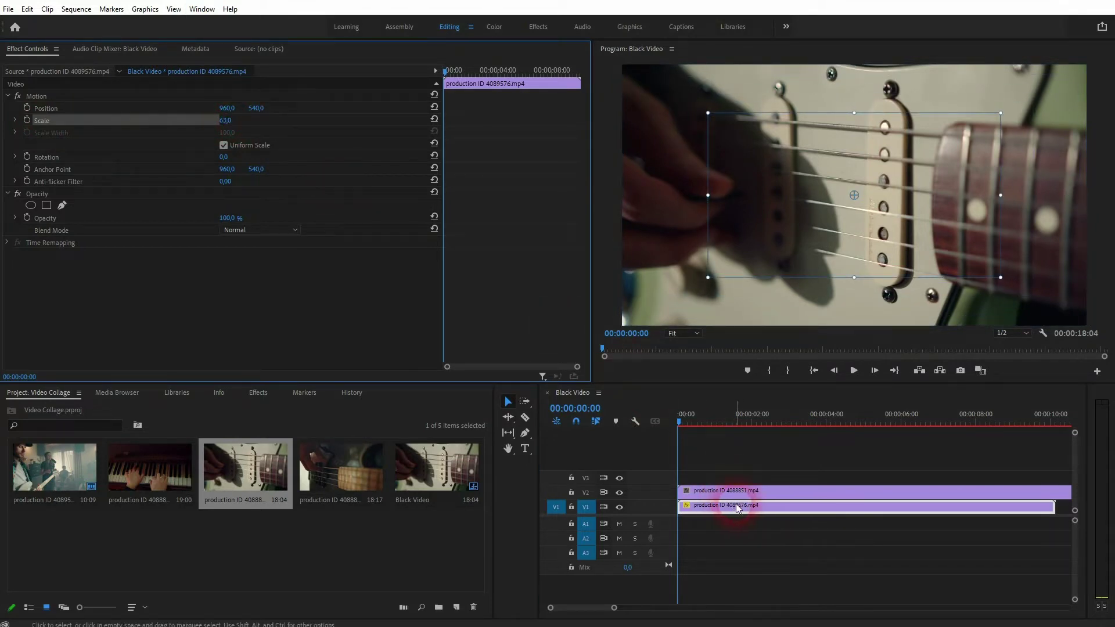
pyautogui.hotkey('ctrl', 'z')
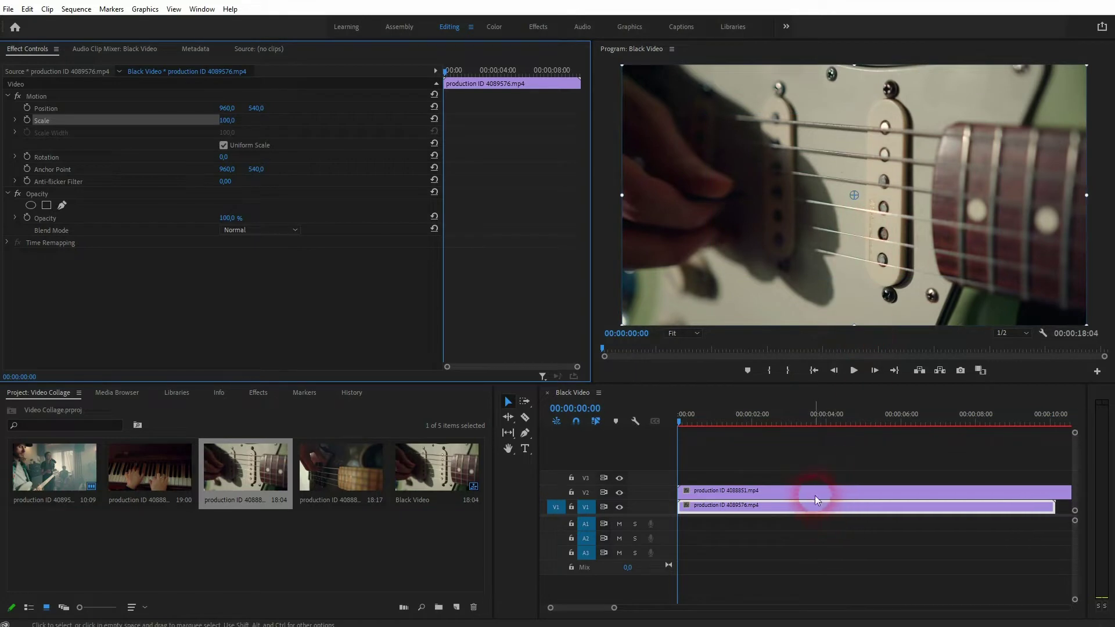
pyautogui.click(815, 496)
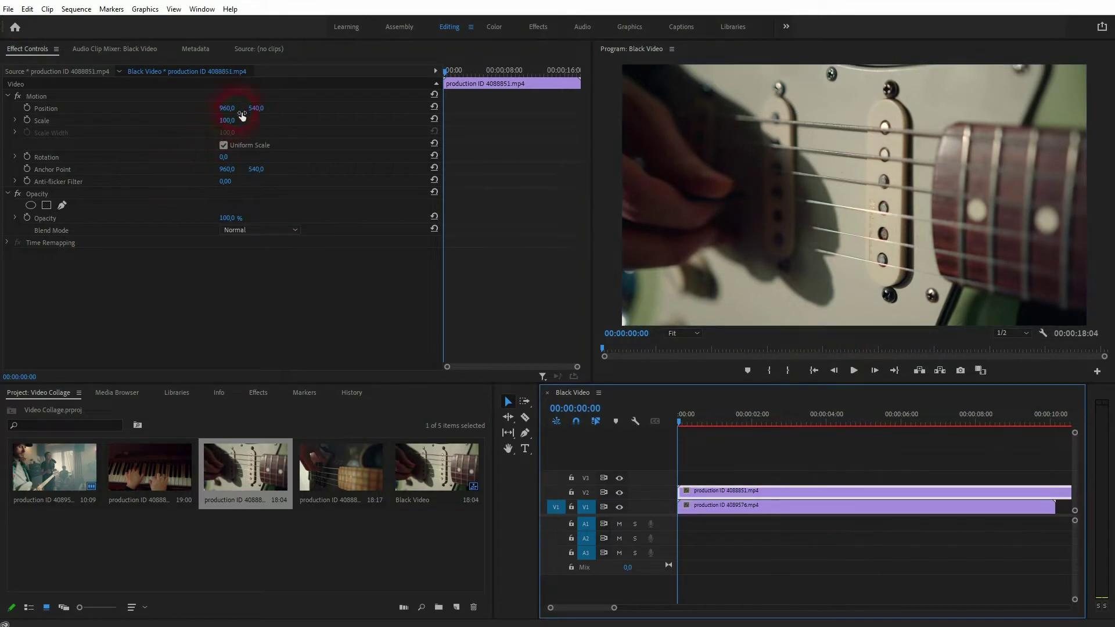
pyautogui.moveTo(242, 116); pyautogui.dragTo(208, 116)
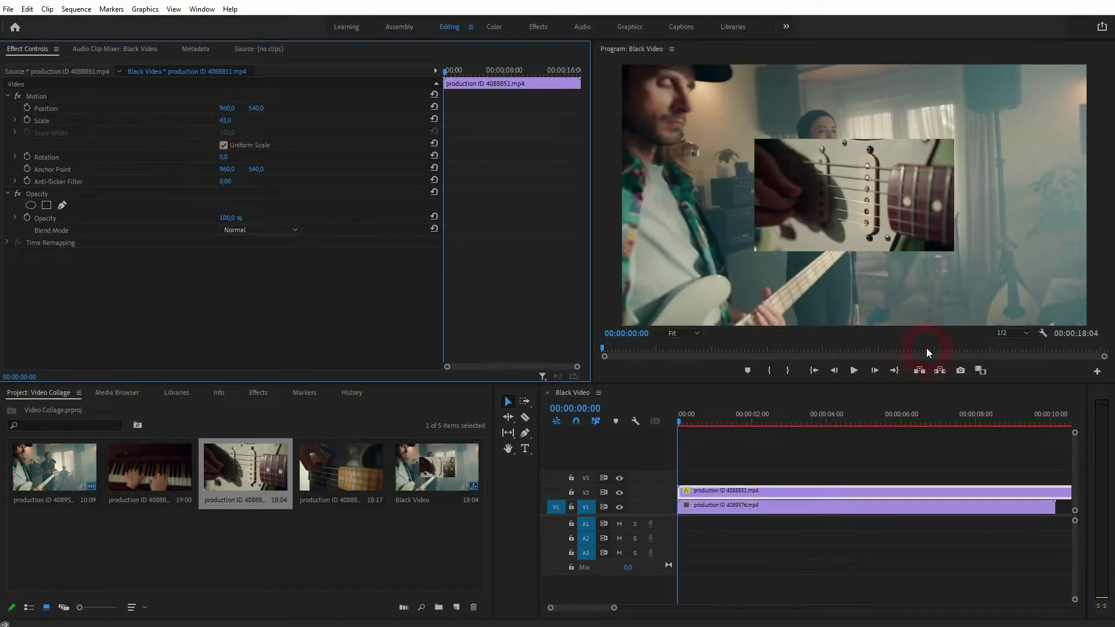
pyautogui.click(773, 508)
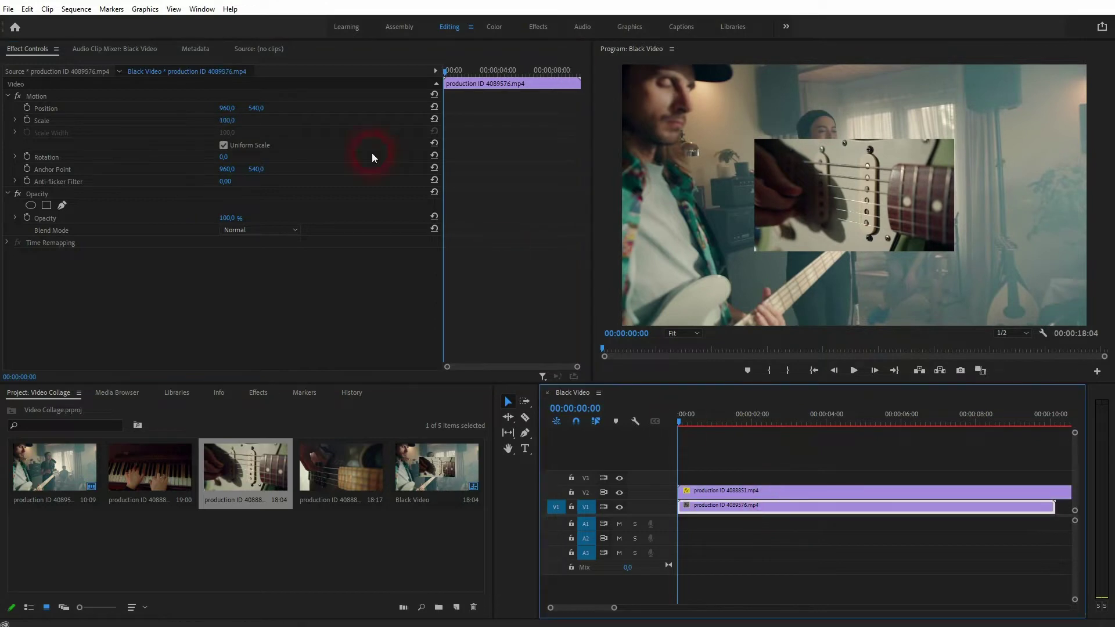
pyautogui.click(784, 491)
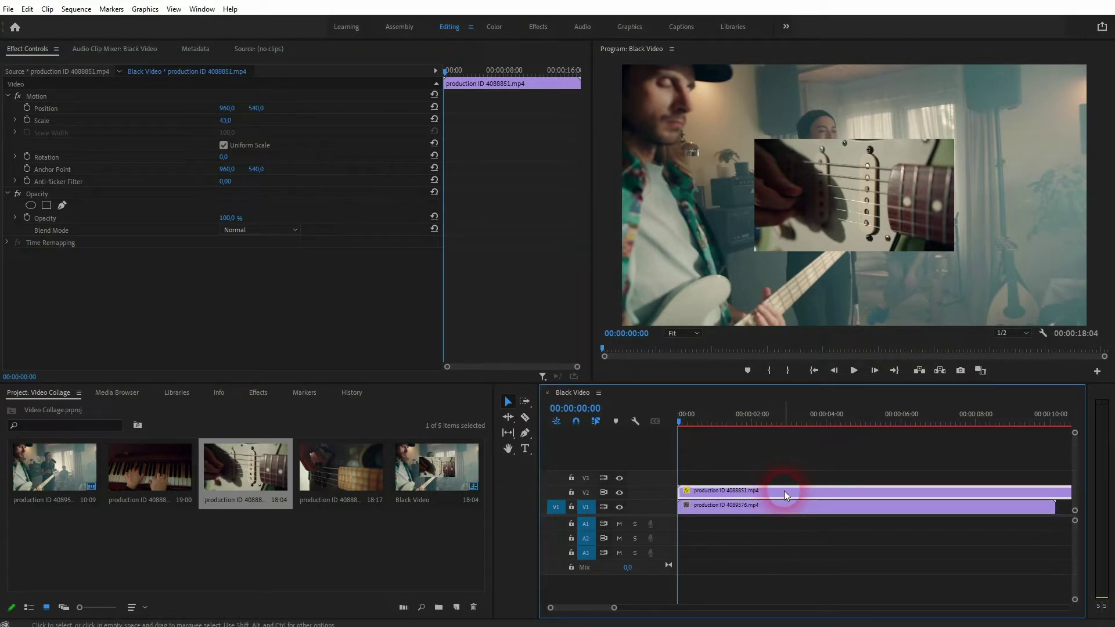
# Step: Split the guitar clip where the band clip ends and delete the leftover tail
pyautogui.press('c')
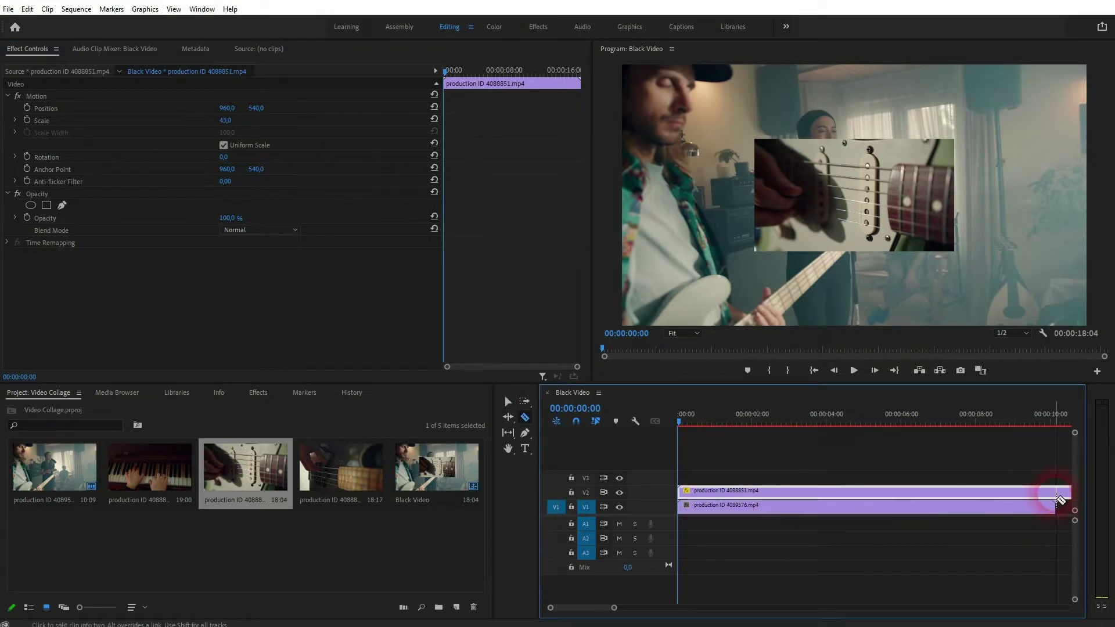
pyautogui.click(1059, 494)
pyautogui.press('v')
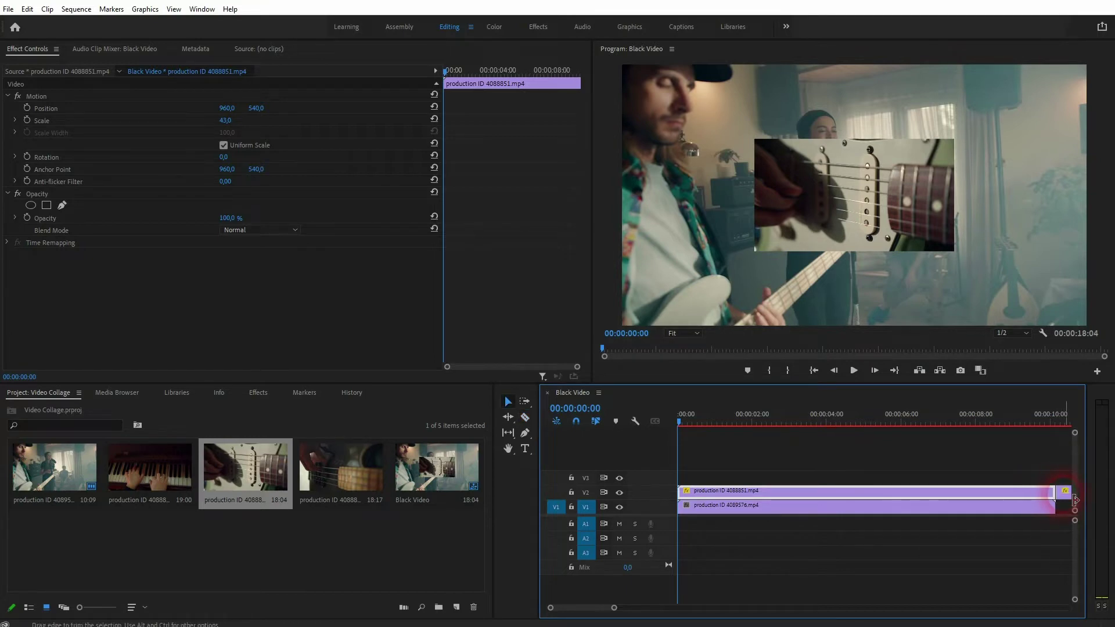
pyautogui.click(1066, 496)
pyautogui.press('Delete')
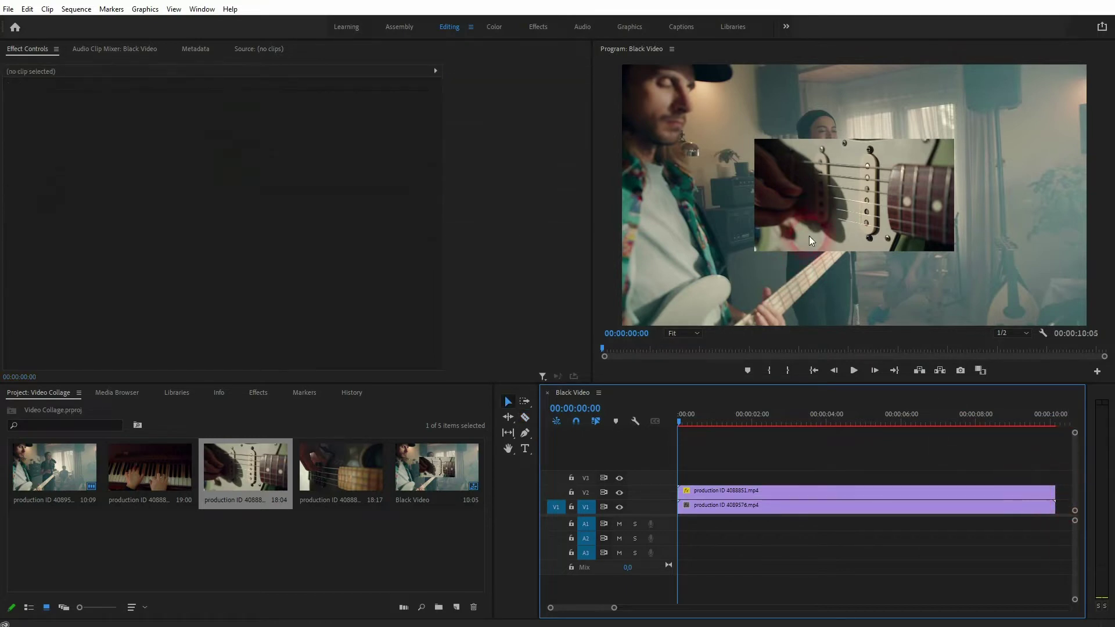
# Step: Move the guitar inset to the lower-left corner at position 318.4, 700.0 and play it back
pyautogui.press('space')
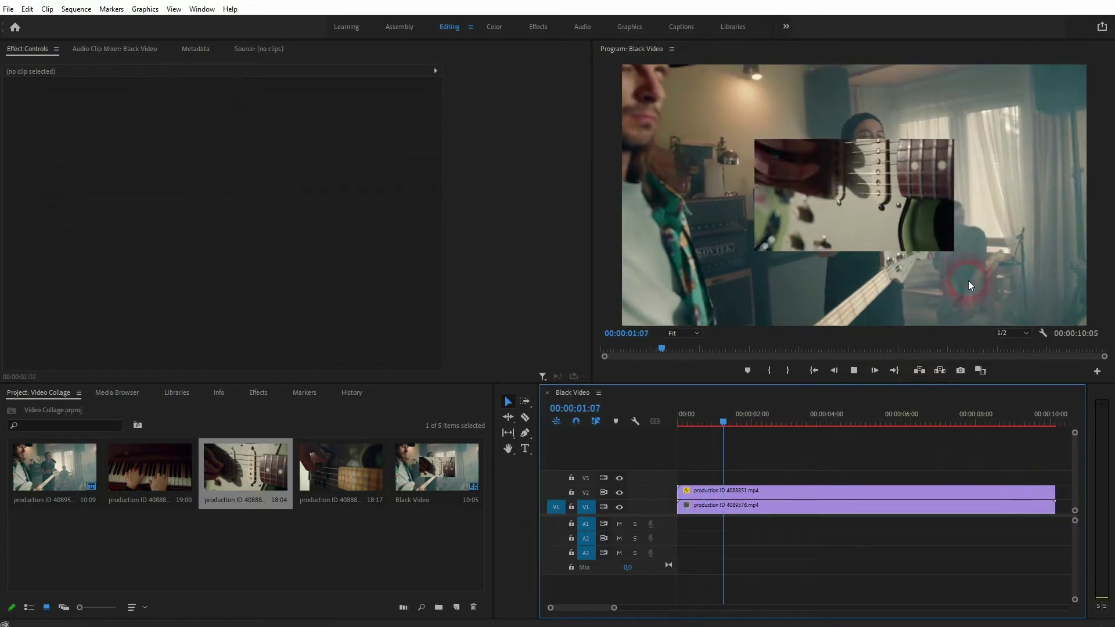
pyautogui.click(806, 454)
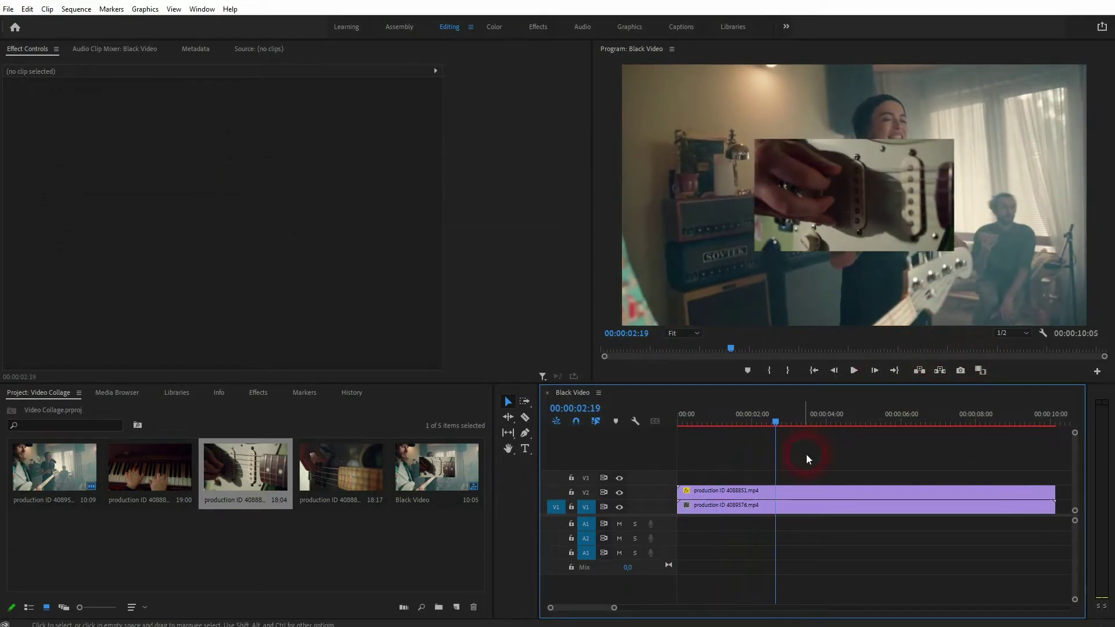
pyautogui.click(800, 495)
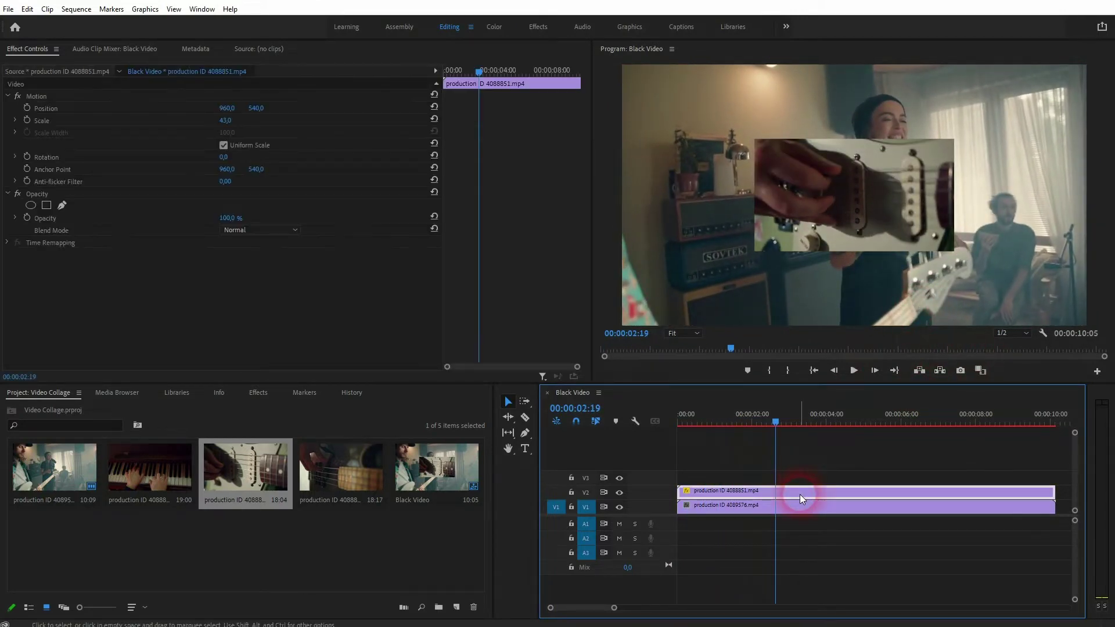
pyautogui.click(39, 111)
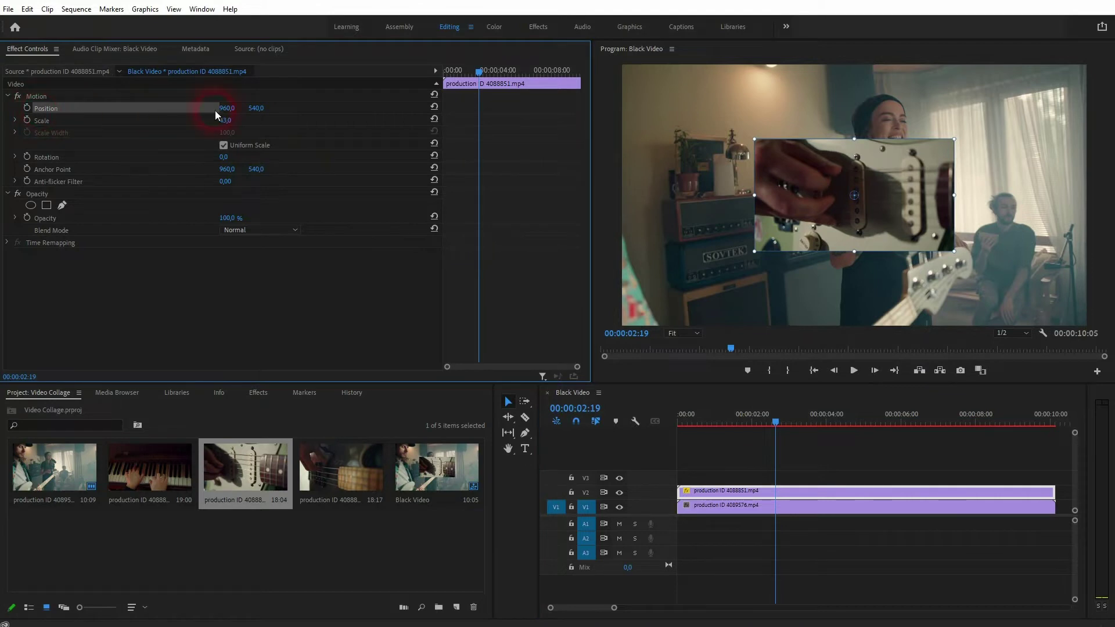
pyautogui.moveTo(231, 112)
pyautogui.mouseDown()
pyautogui.moveTo(349, 112)
pyautogui.moveTo(236, 112)
pyautogui.mouseUp()
pyautogui.moveTo(877, 190); pyautogui.dragTo(736, 227)
pyautogui.click(507, 403)
pyautogui.click(646, 323)
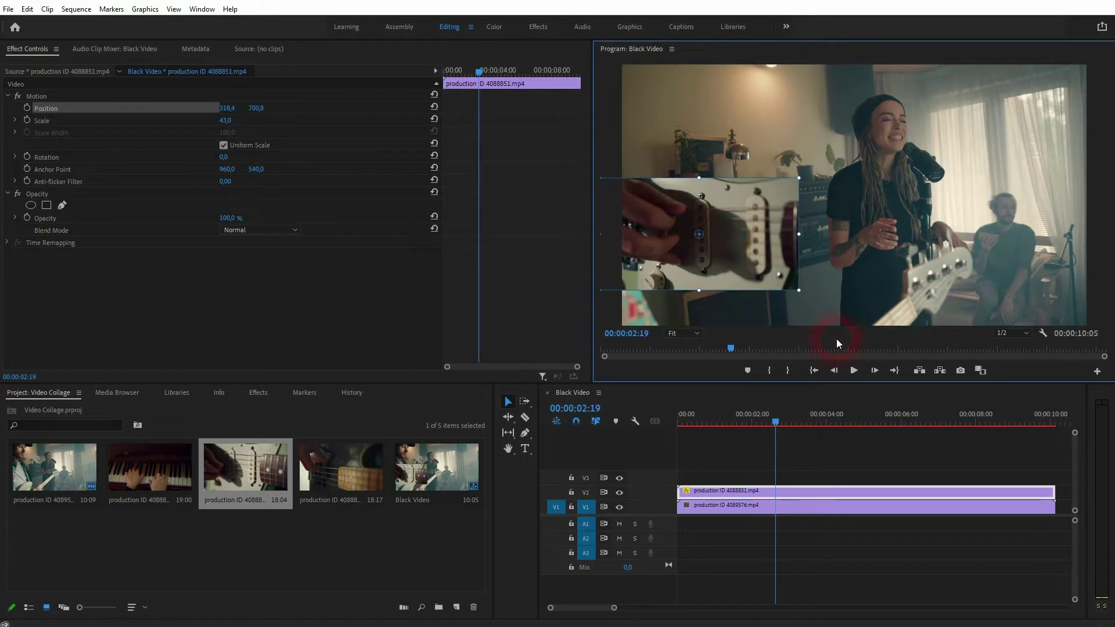
pyautogui.click(869, 461)
pyautogui.click(821, 458)
pyautogui.click(682, 235)
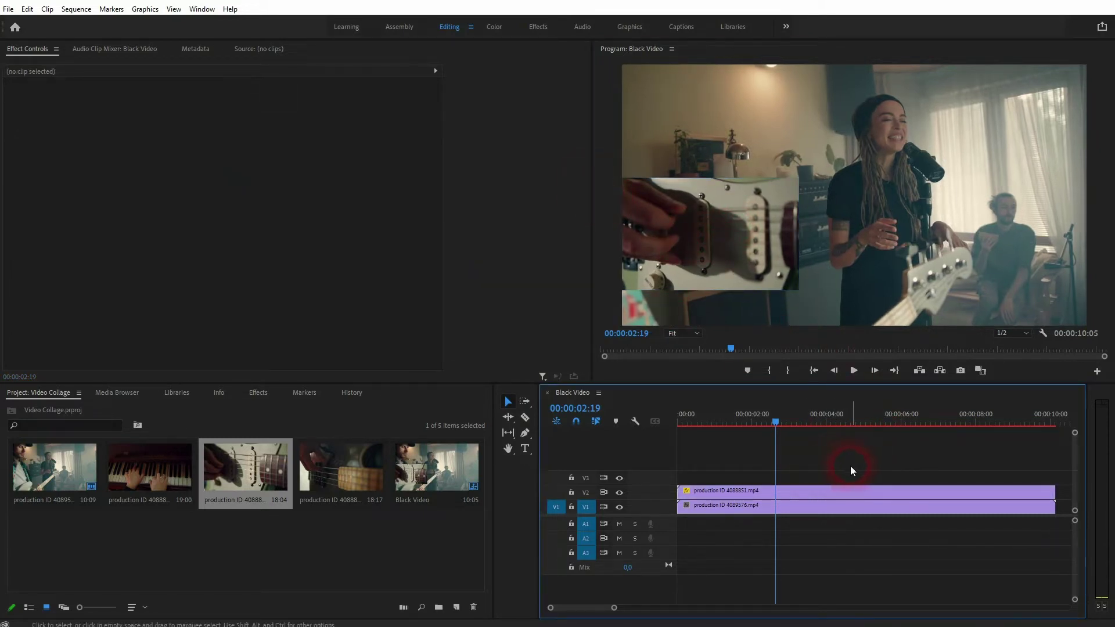
pyautogui.press('space')
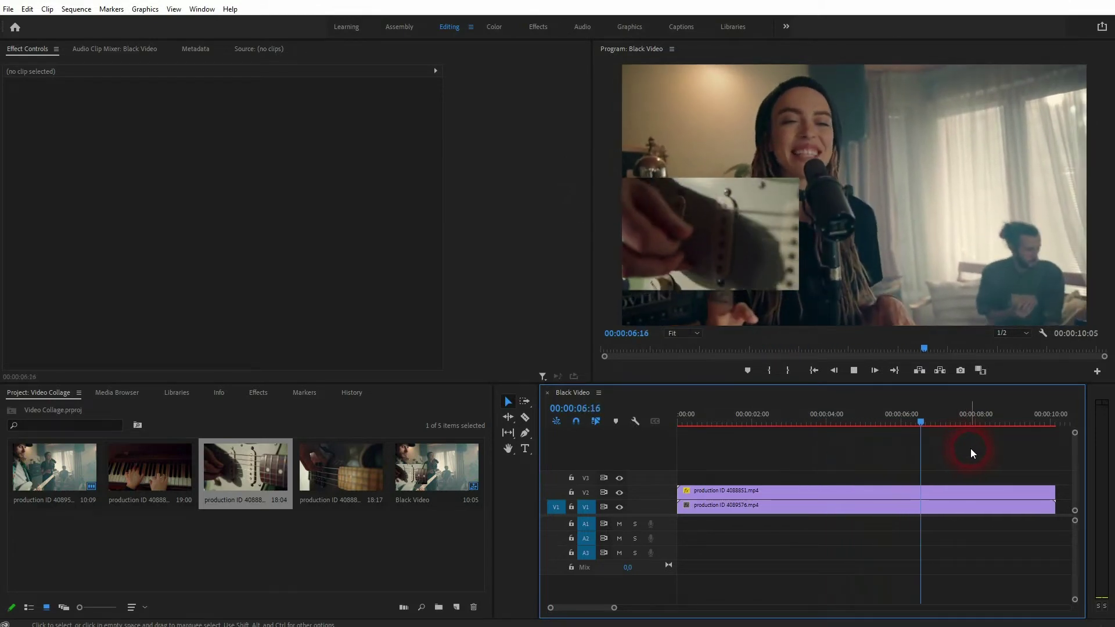
# Step: Place the piano close-up on V3 and trim its end to match the other clips
pyautogui.press('space')
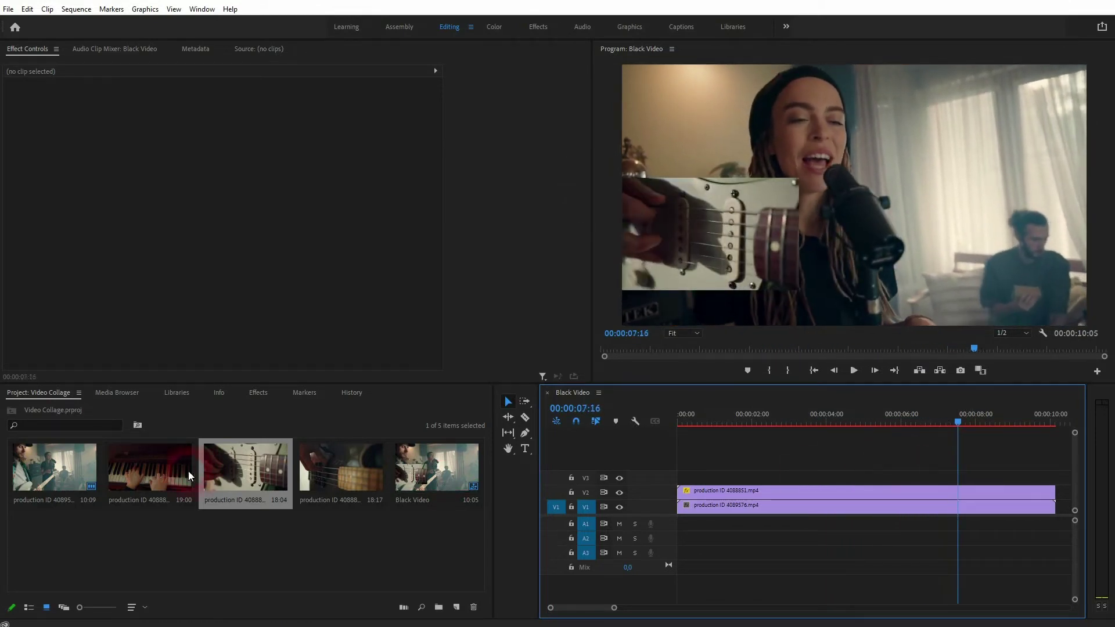
pyautogui.moveTo(140, 479); pyautogui.dragTo(745, 483)
pyautogui.click(962, 419)
pyautogui.press('Home')
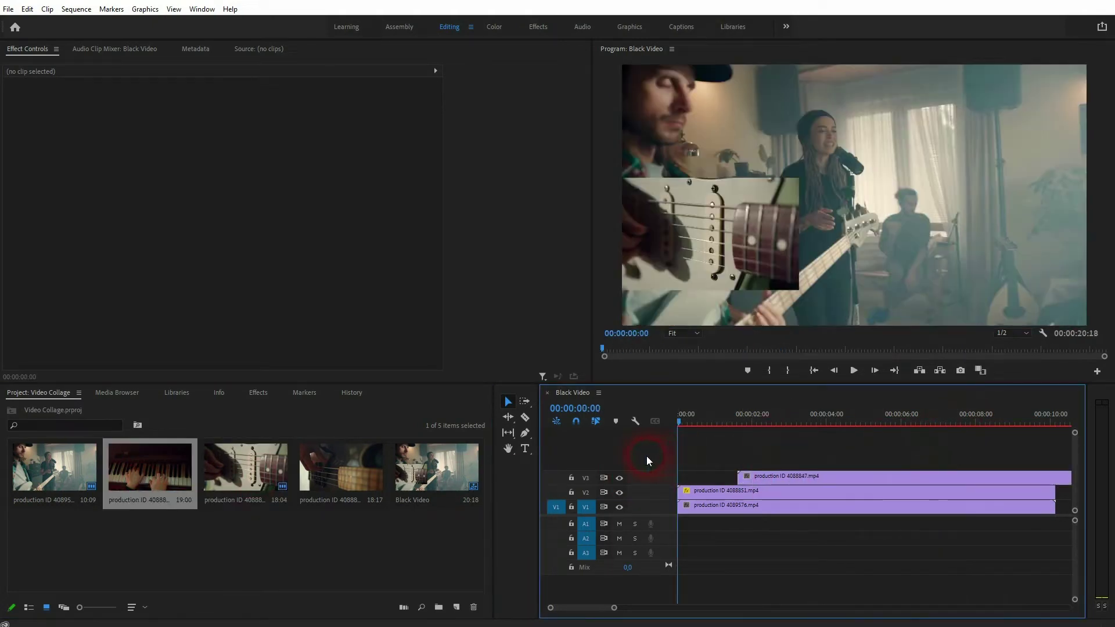
pyautogui.press('space')
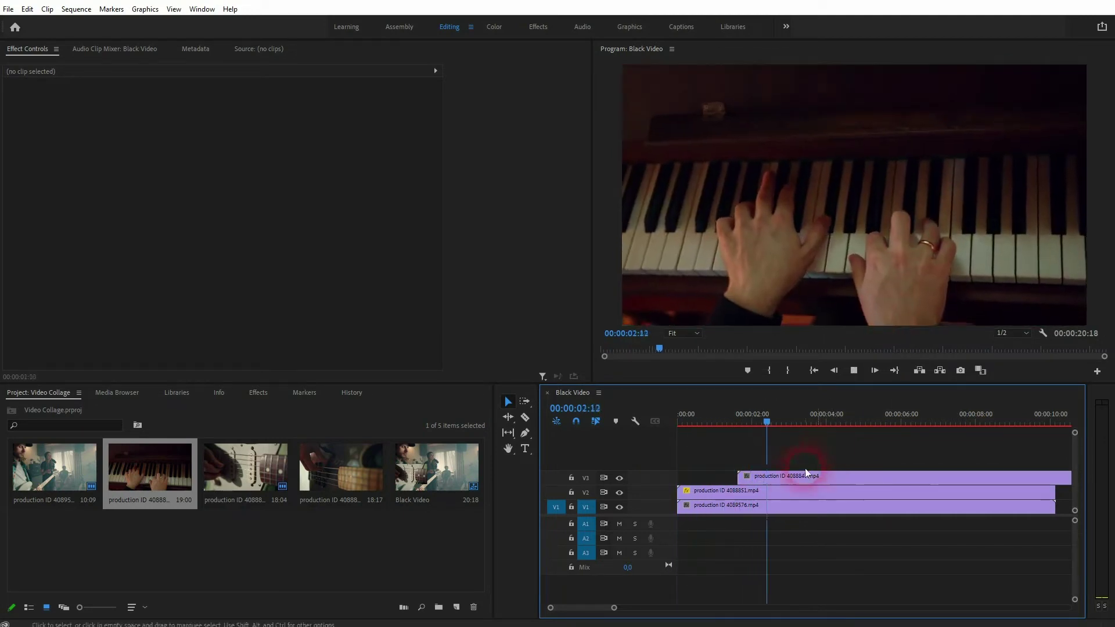
pyautogui.click(791, 477)
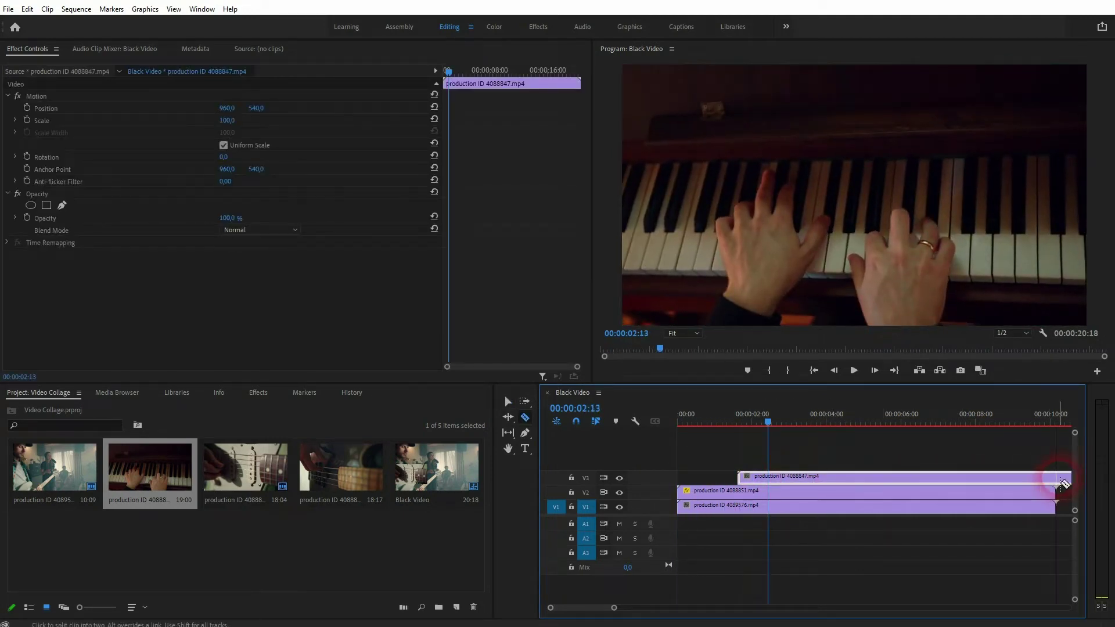
pyautogui.moveTo(1070, 479); pyautogui.dragTo(1055, 480)
pyautogui.click(1065, 483)
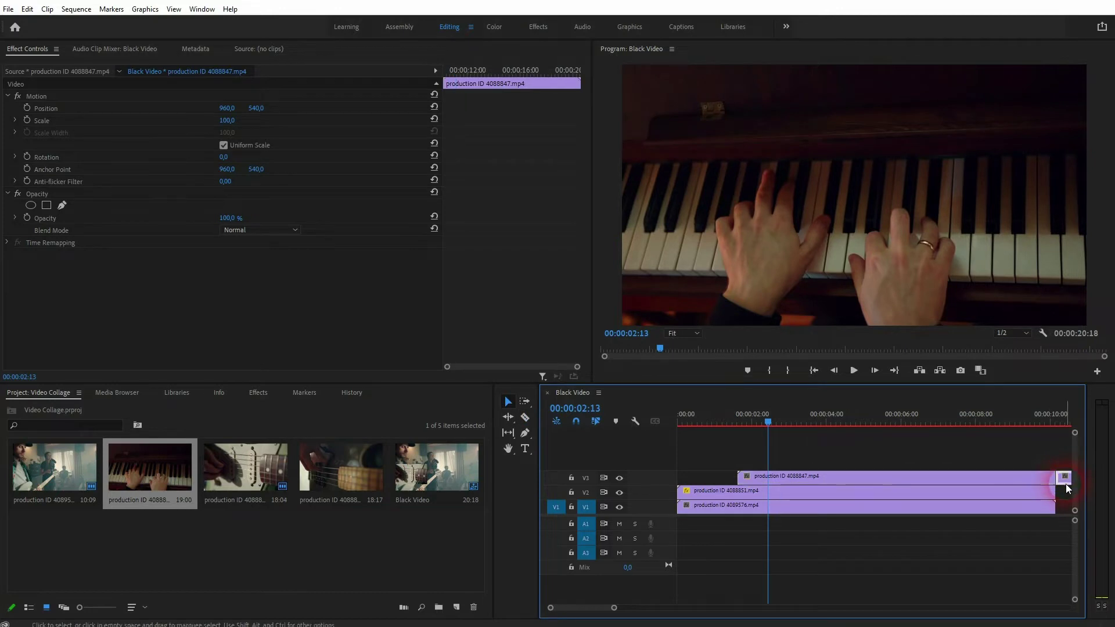
# Step: Scale the piano clip down to 42%
pyautogui.click(901, 483)
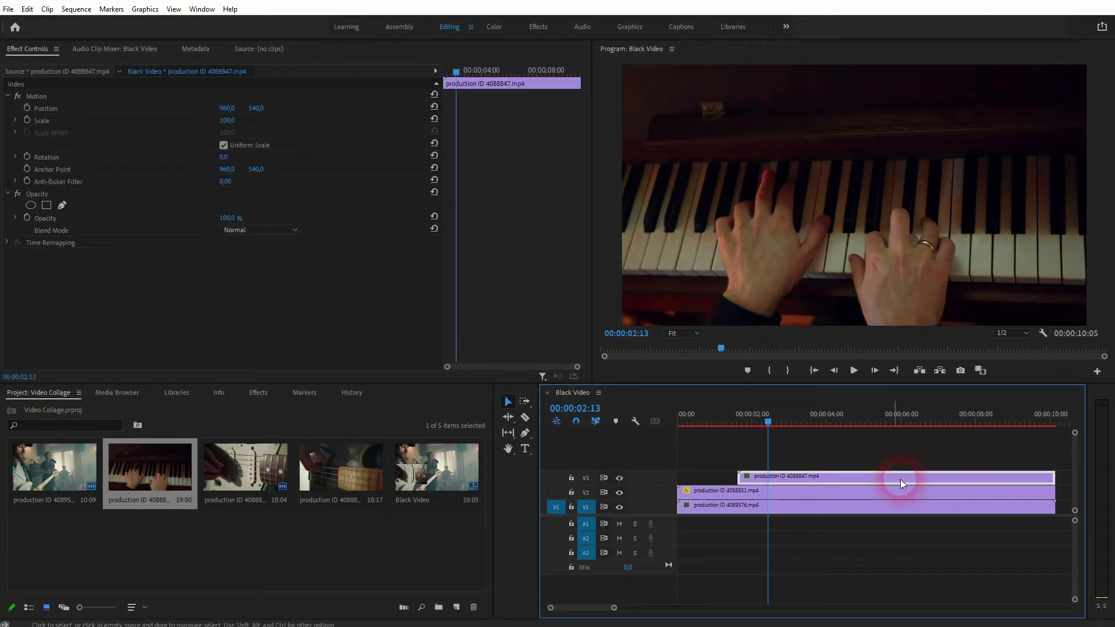
pyautogui.click(226, 120)
pyautogui.write('89')
pyautogui.press('Return')
pyautogui.moveTo(226, 120); pyautogui.dragTo(198, 121)
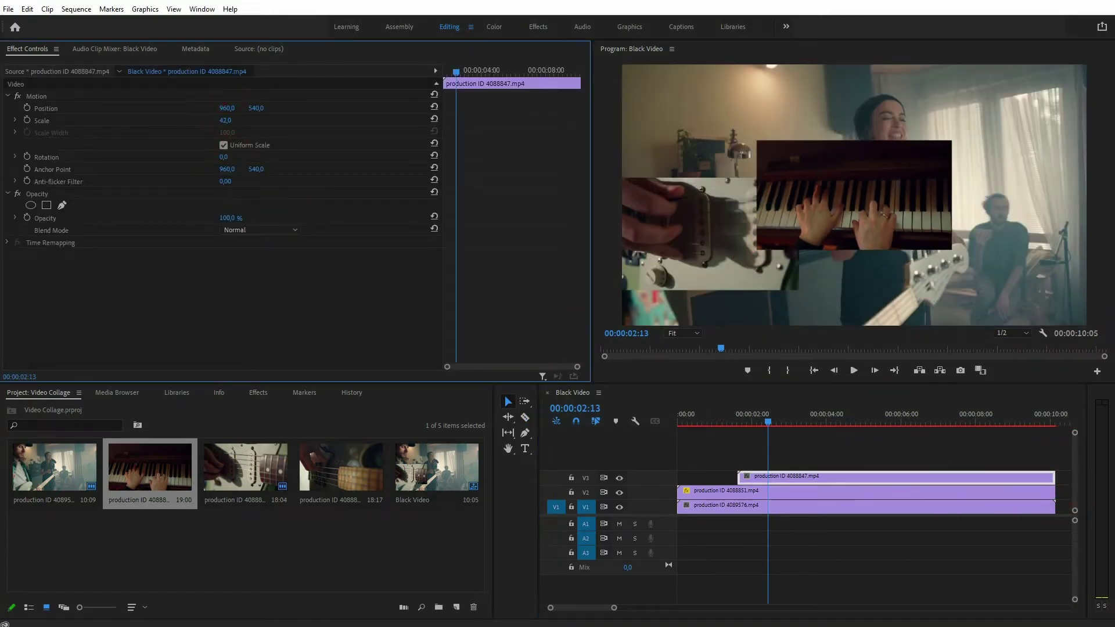
# Step: Move the piano overlay to the bottom-right corner of the frame and preview the layout
pyautogui.click(804, 247)
pyautogui.click(839, 193)
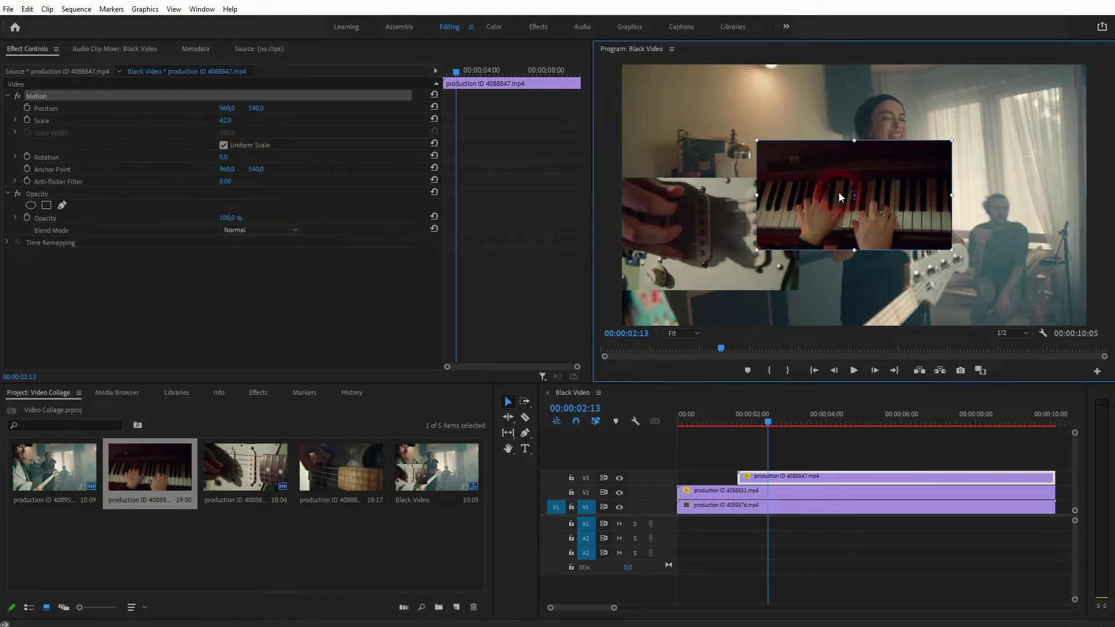
pyautogui.moveTo(822, 180); pyautogui.dragTo(957, 256)
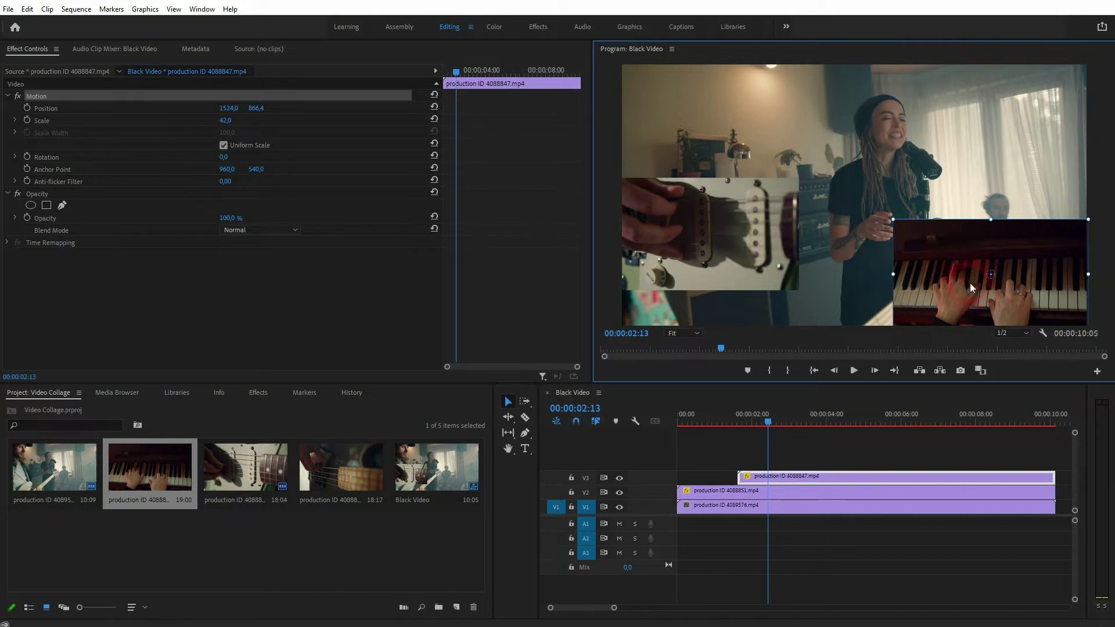
pyautogui.click(888, 445)
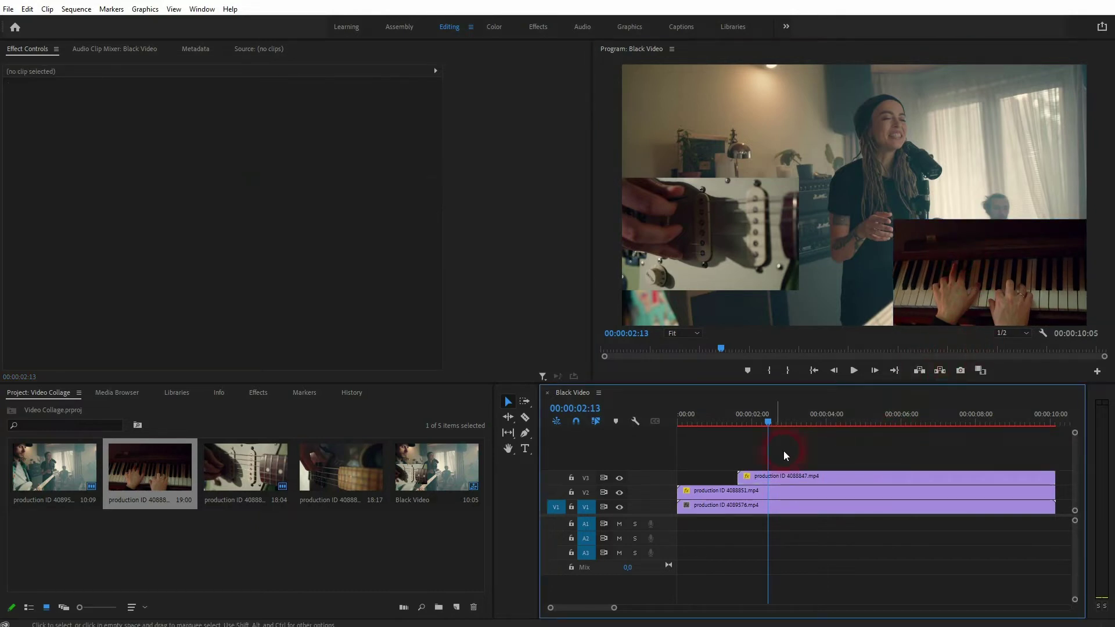
pyautogui.moveTo(768, 423); pyautogui.dragTo(665, 425)
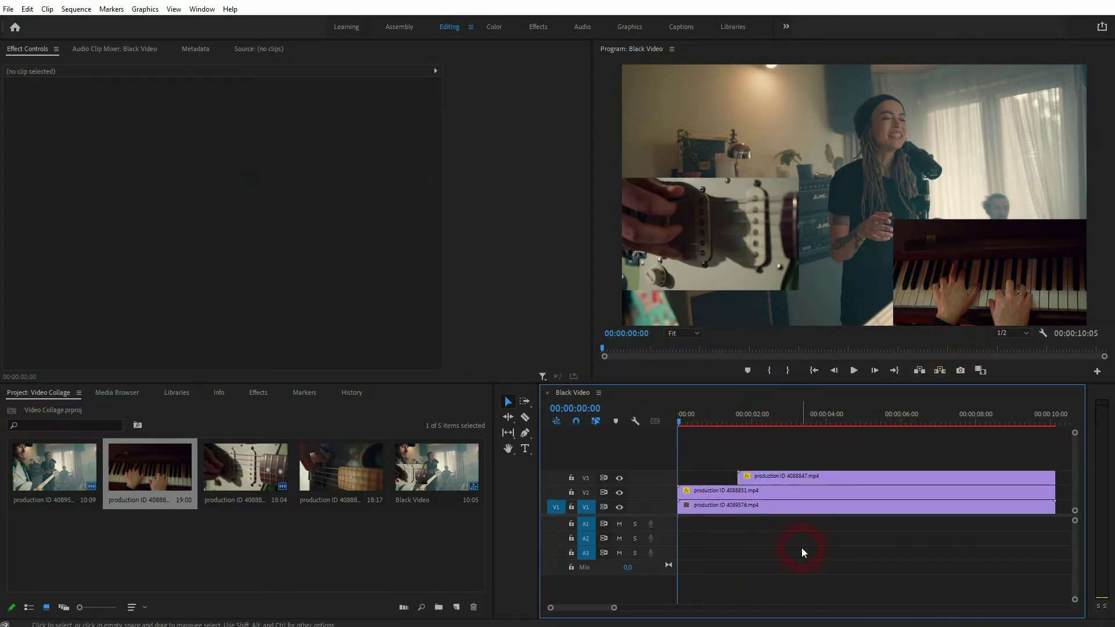
pyautogui.press('space')
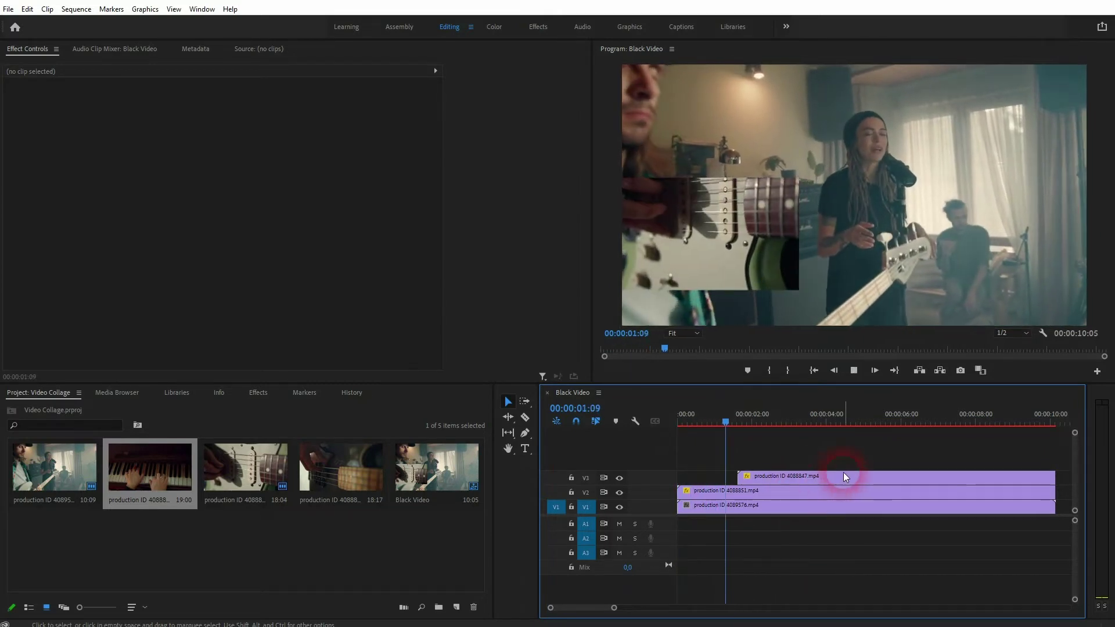
pyautogui.press('space')
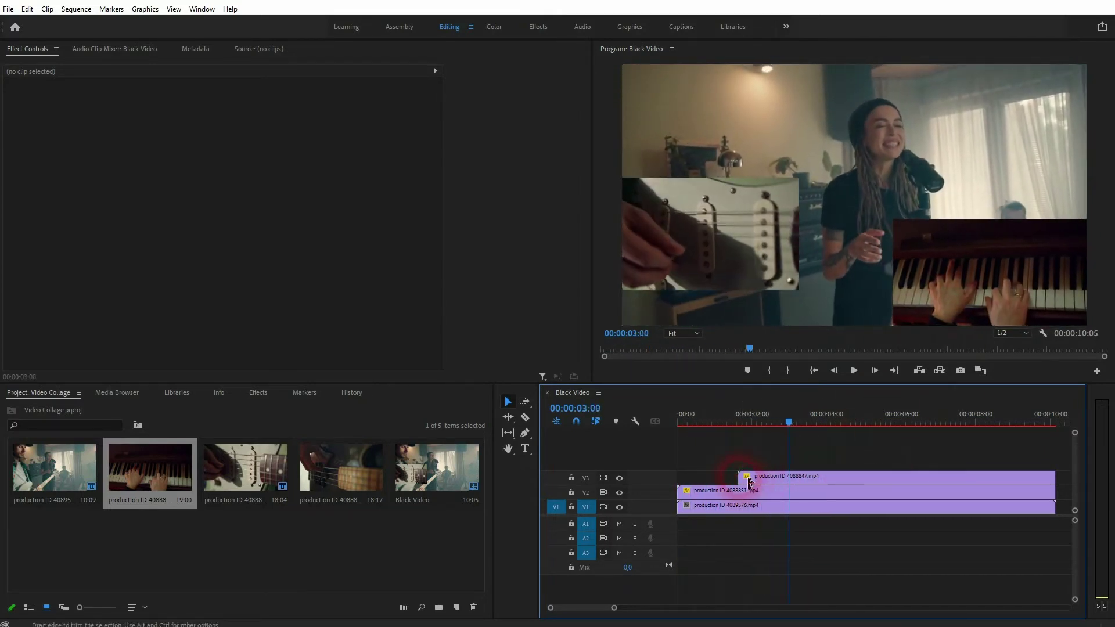
pyautogui.rightClick(750, 482)
# Step: Apply the default 25-frame Cross Dissolve to the piano clip's start and preview it
pyautogui.click(777, 549)
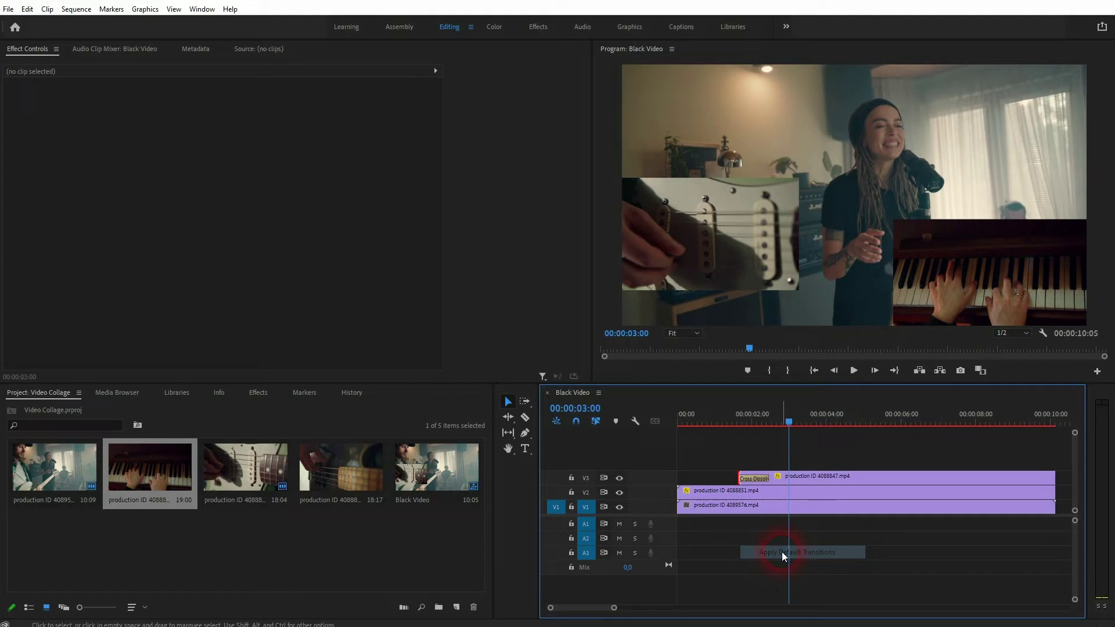
pyautogui.click(758, 484)
pyautogui.click(779, 424)
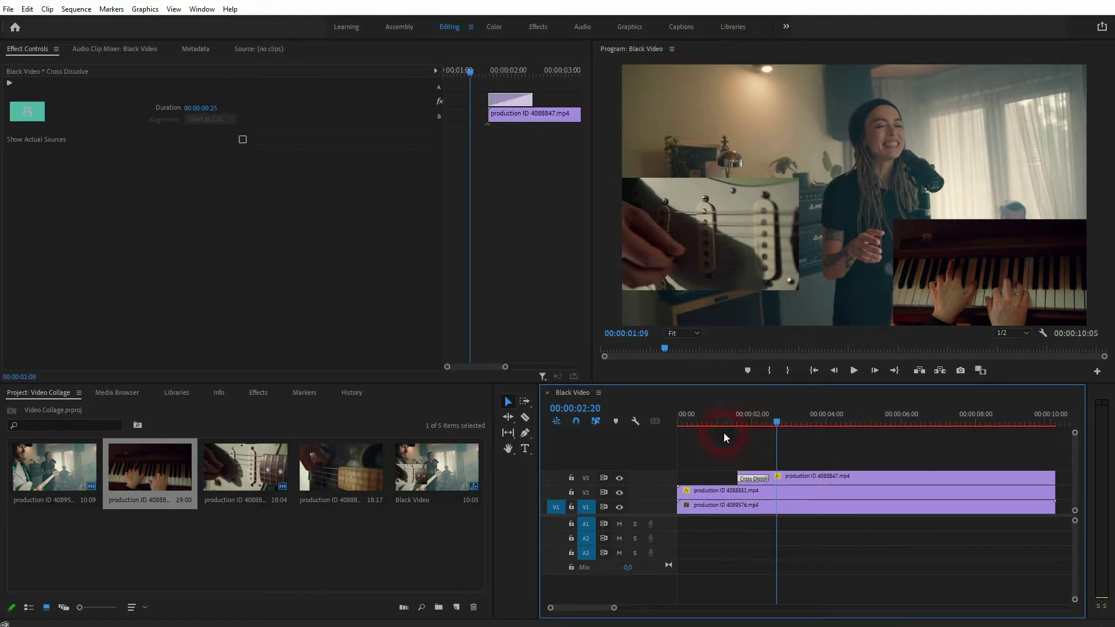
pyautogui.moveTo(724, 436); pyautogui.dragTo(680, 436)
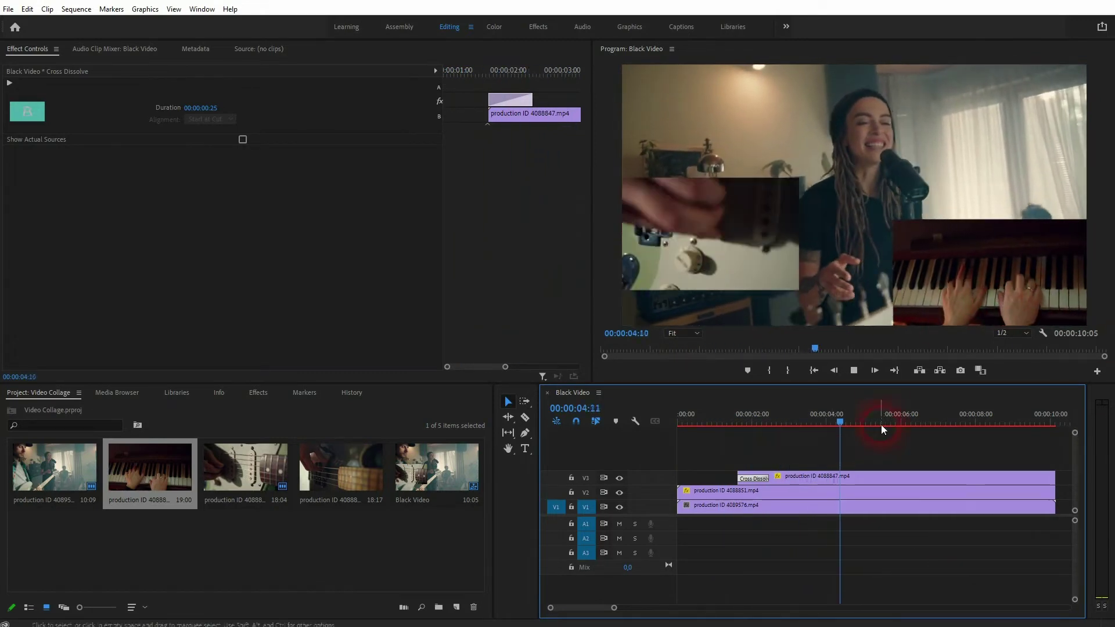
pyautogui.click(901, 451)
pyautogui.click(323, 500)
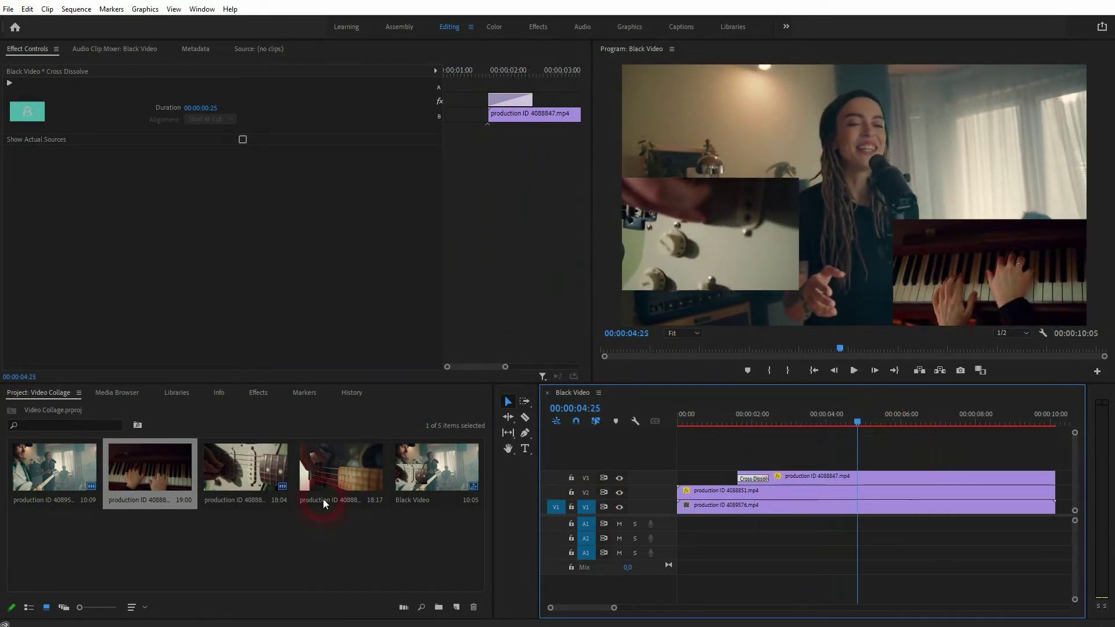
# Step: Place the bass close-up on a new V4 track and trim its end to 10:05
pyautogui.click(330, 475)
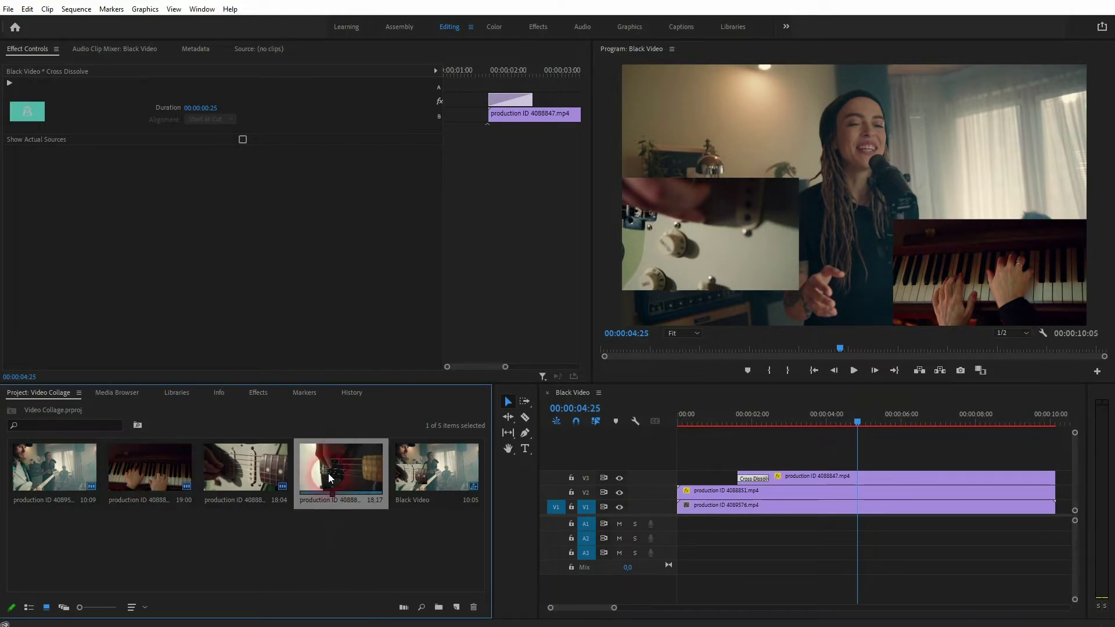
pyautogui.moveTo(346, 466); pyautogui.dragTo(800, 467)
pyautogui.click(1066, 465)
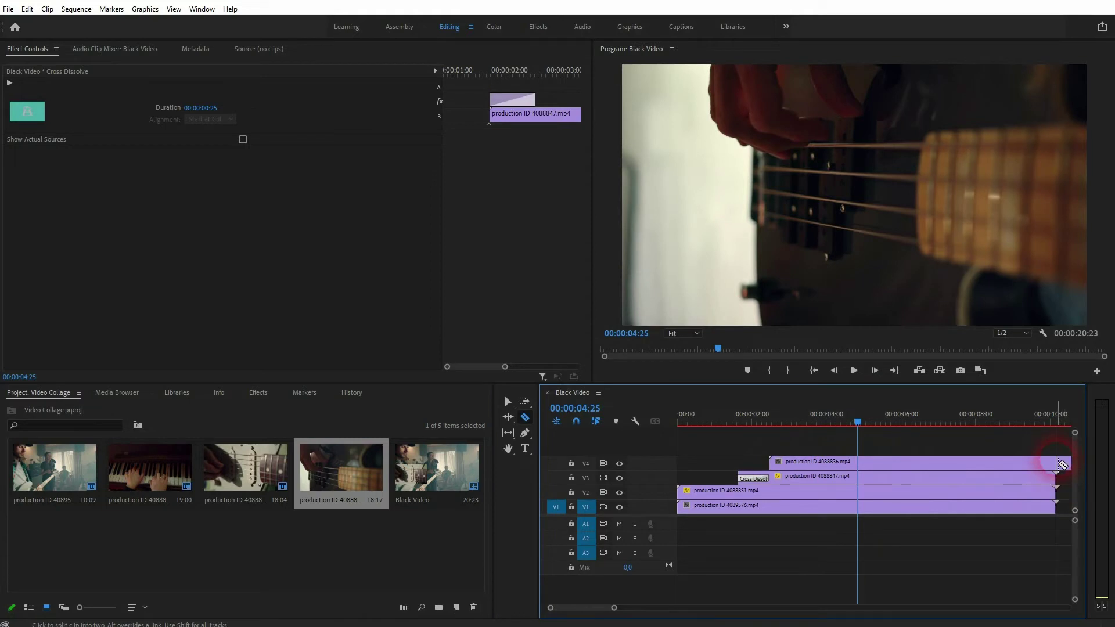
pyautogui.moveTo(1075, 473); pyautogui.dragTo(1066, 467)
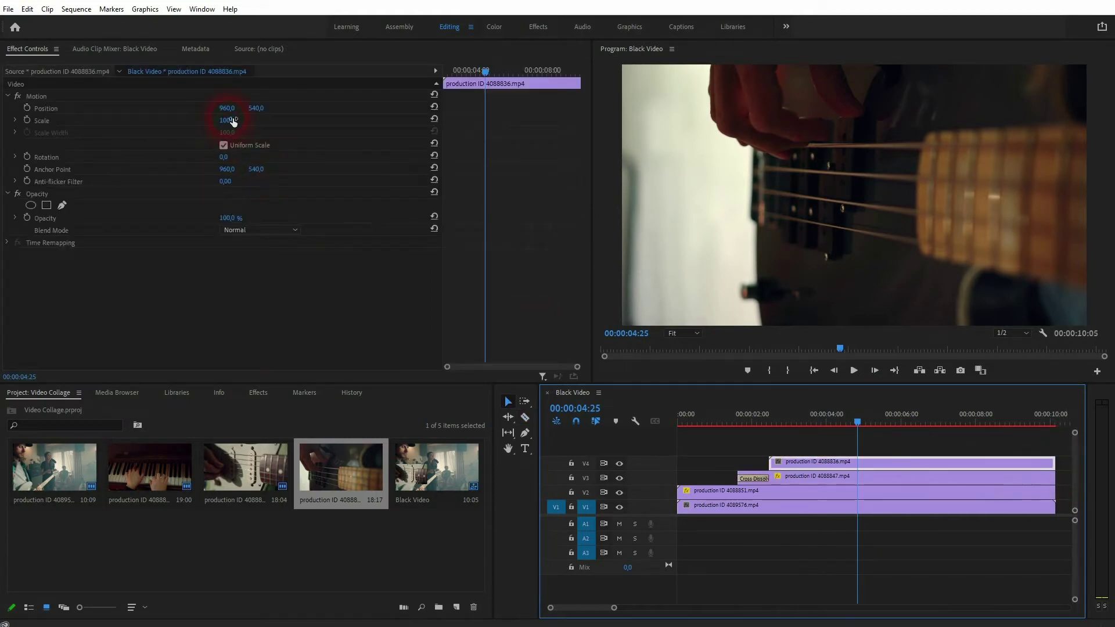
# Step: Scale the bass clip to 42% and move it top-left to 355.2, 304.8, then preview
pyautogui.moveTo(232, 125); pyautogui.dragTo(198, 125)
pyautogui.click(893, 399)
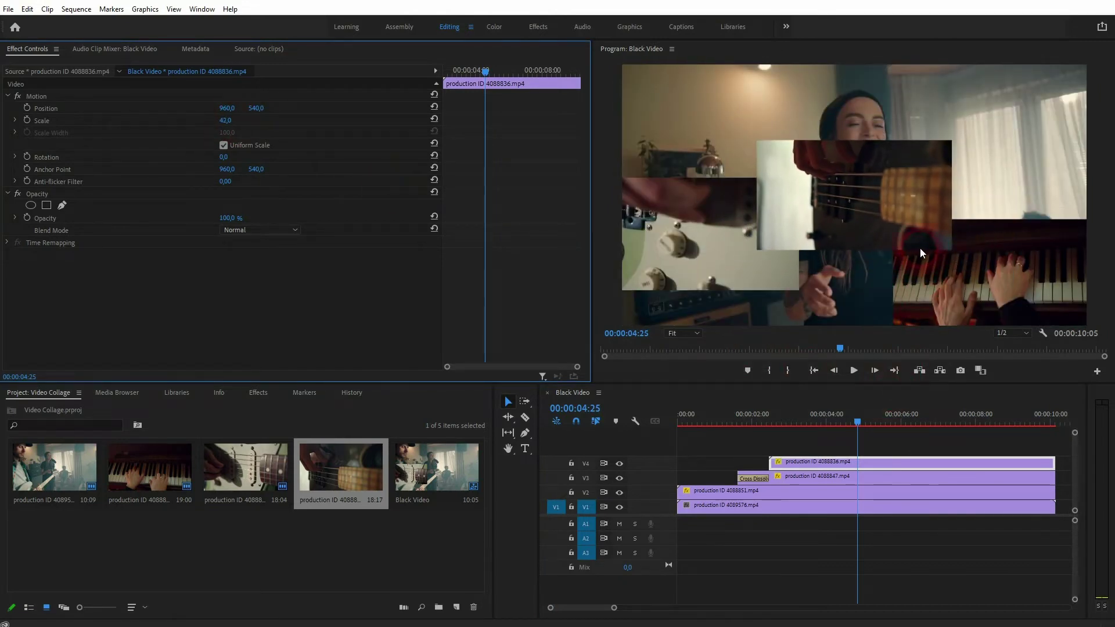
pyautogui.click(911, 204)
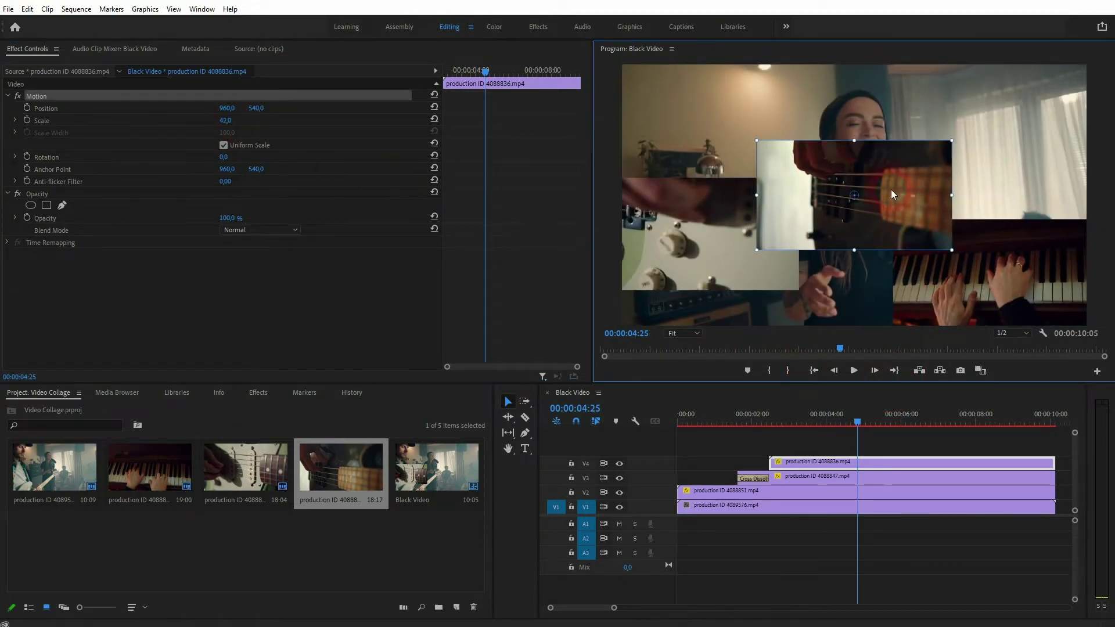
pyautogui.moveTo(891, 195); pyautogui.dragTo(859, 177)
pyautogui.moveTo(801, 150); pyautogui.dragTo(744, 132)
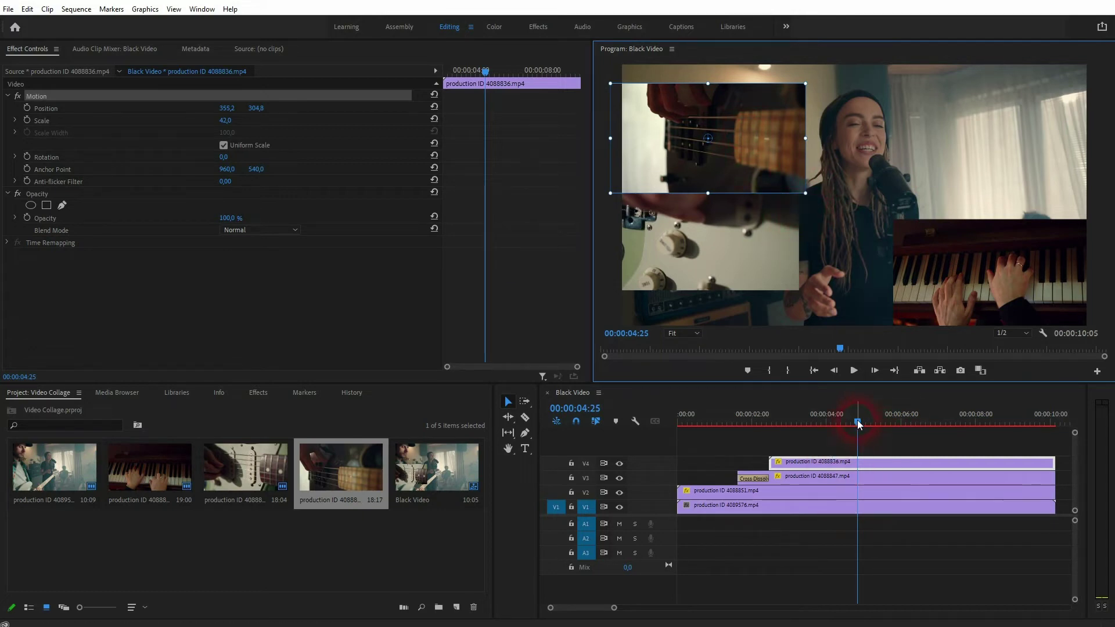
pyautogui.moveTo(858, 424); pyautogui.dragTo(664, 442)
pyautogui.press('space')
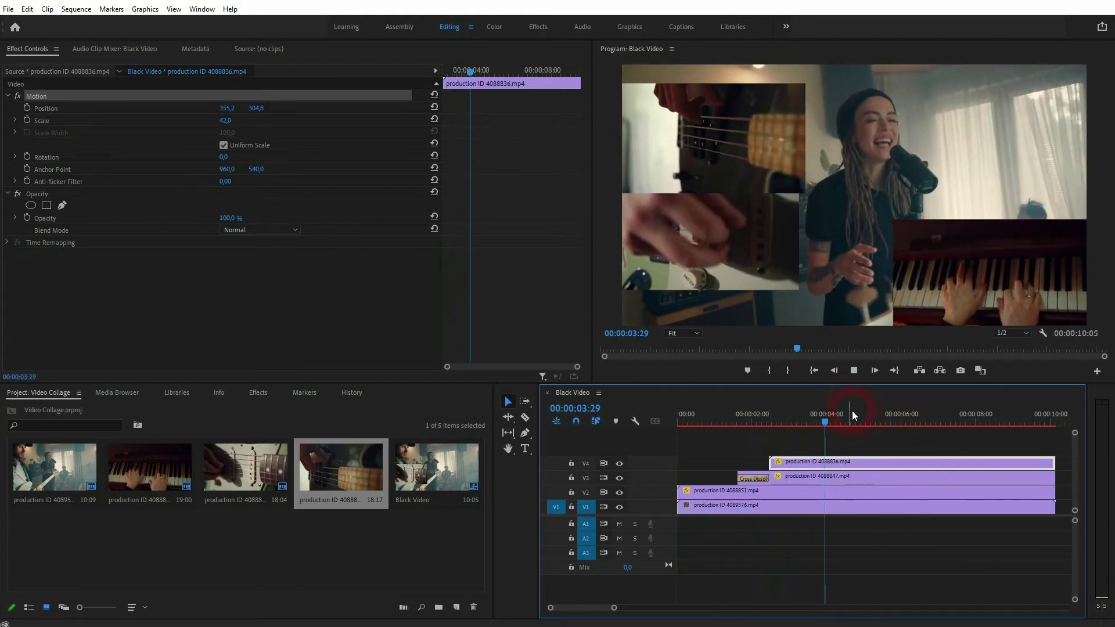
pyautogui.press('space')
# Step: Add a cross dissolve at the bass clip's start and apply the Crop effect to it
pyautogui.rightClick(784, 463)
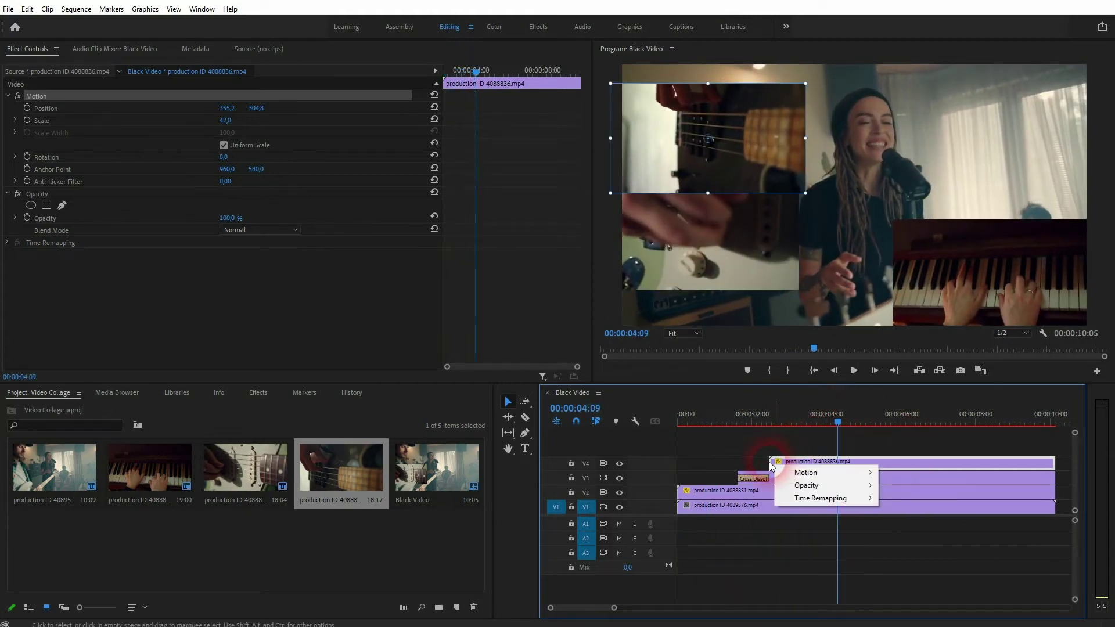
pyautogui.click(845, 540)
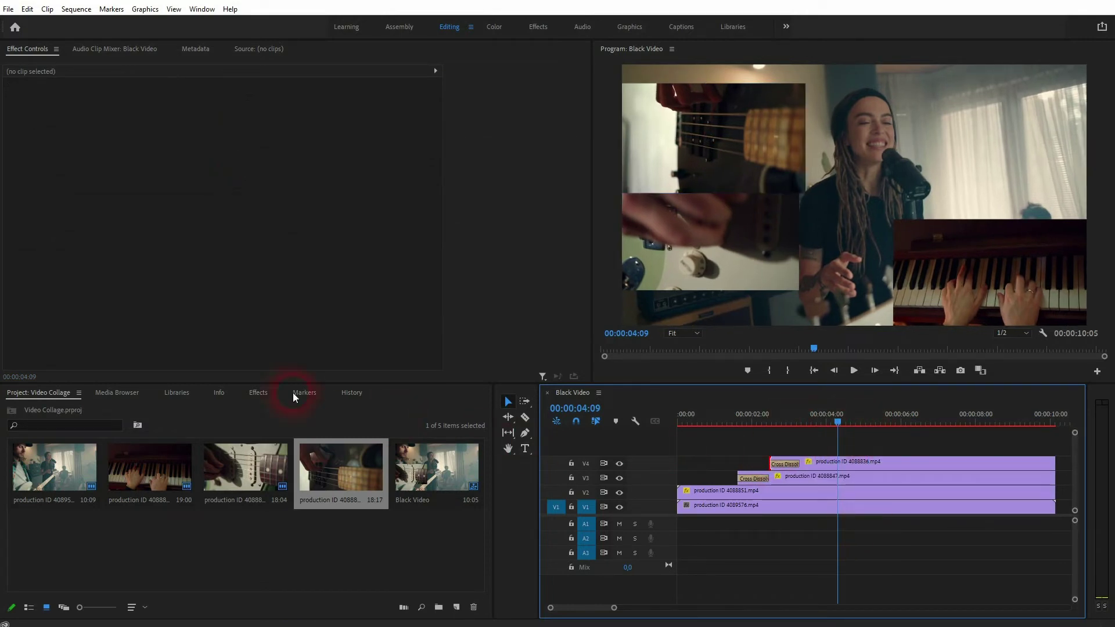
pyautogui.click(258, 393)
pyautogui.click(87, 416)
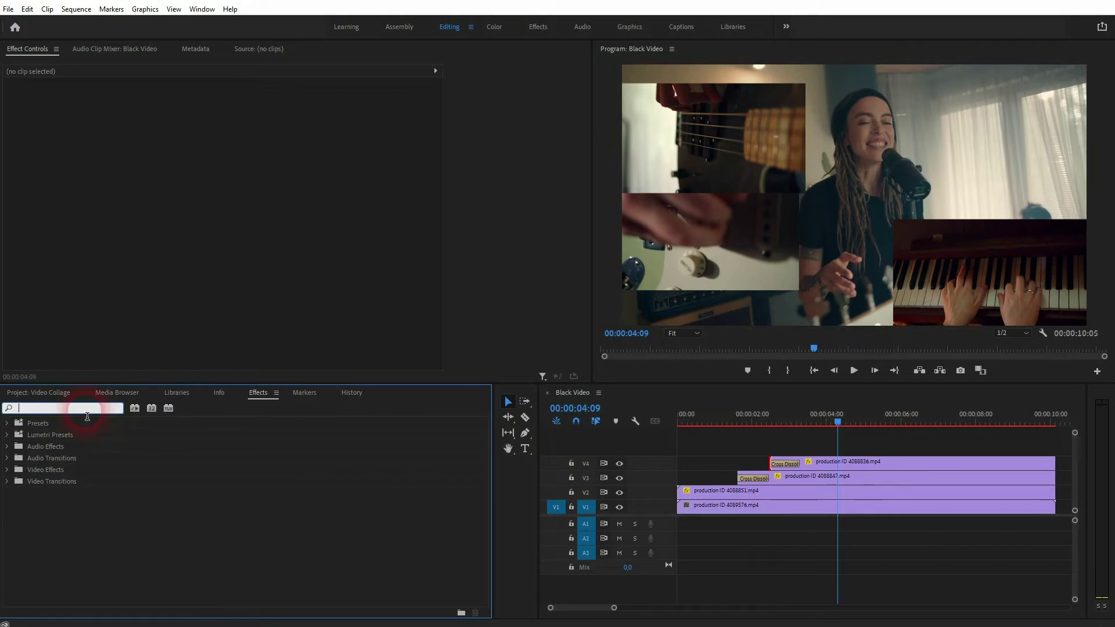
pyautogui.write('crop')
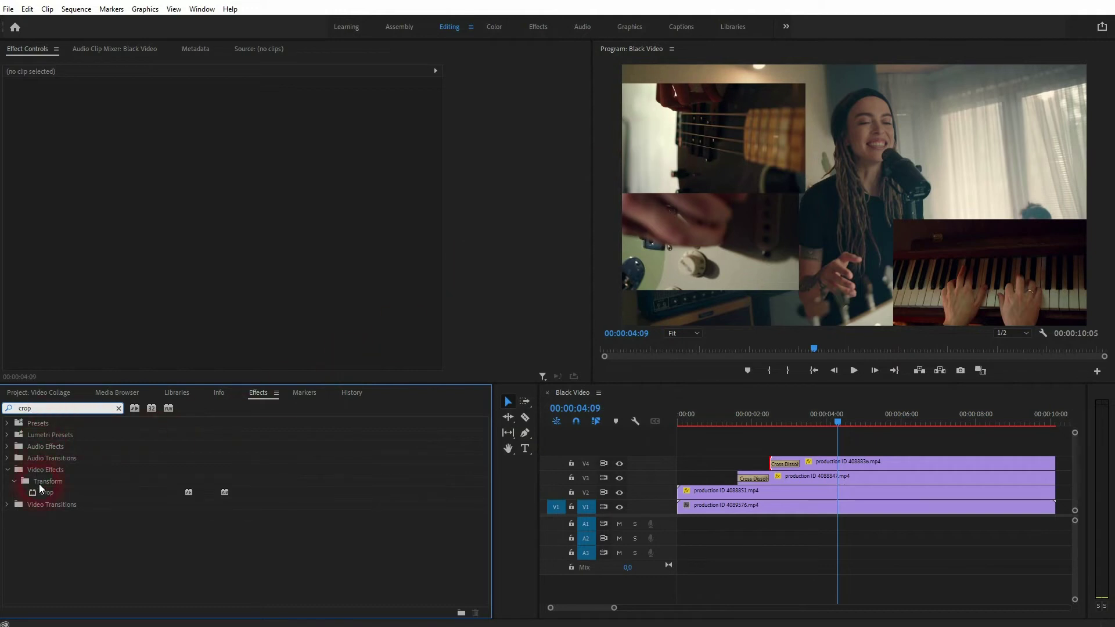
pyautogui.moveTo(49, 496); pyautogui.dragTo(853, 469)
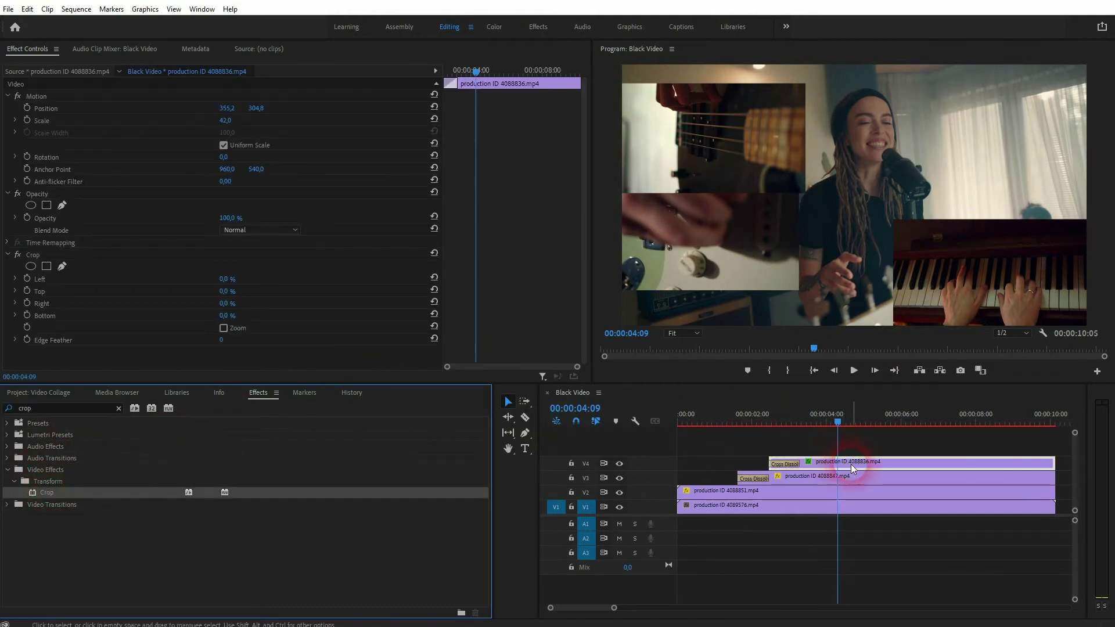
# Step: Set the bass clip's Crop Left to 22% and preview the result
pyautogui.click(35, 256)
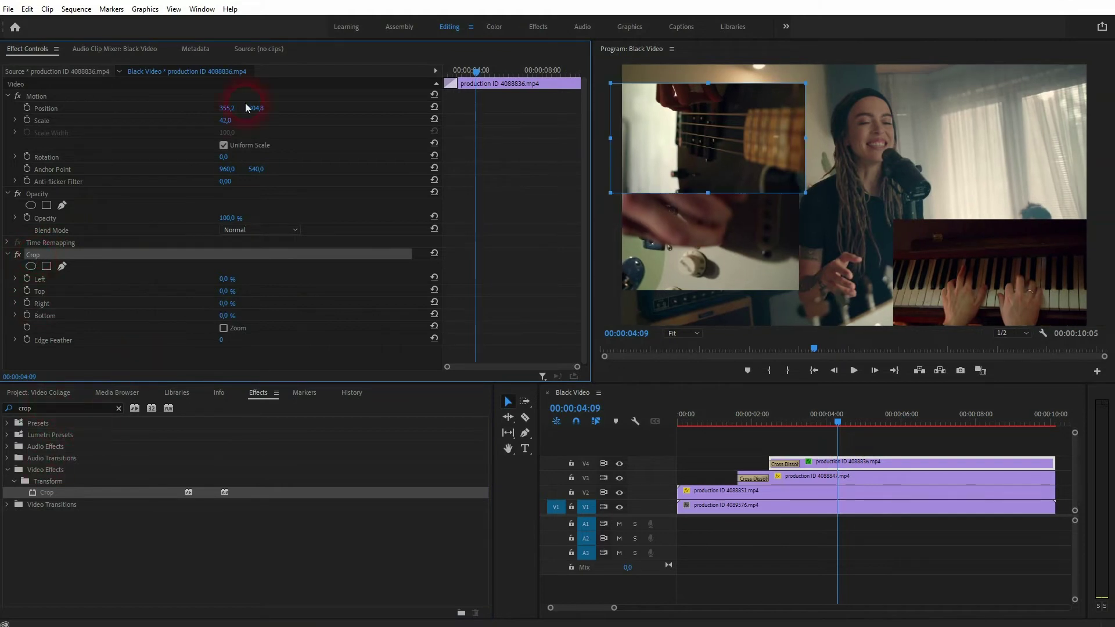
pyautogui.click(201, 9)
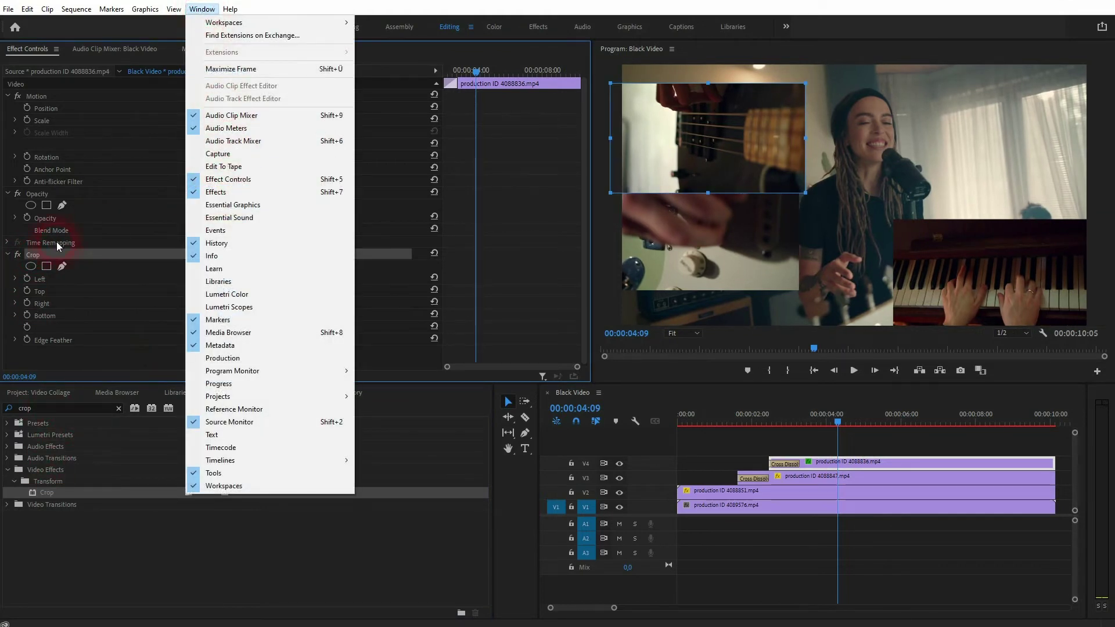
pyautogui.click(137, 280)
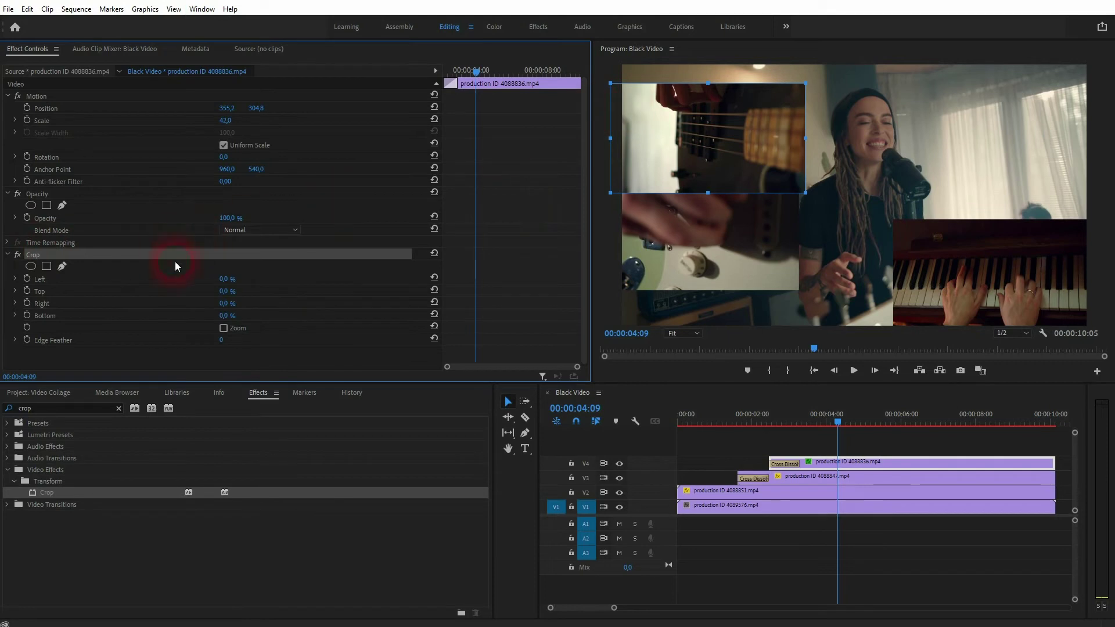
pyautogui.moveTo(223, 279)
pyautogui.mouseDown()
pyautogui.moveTo(250, 279)
pyautogui.moveTo(224, 278)
pyautogui.mouseUp()
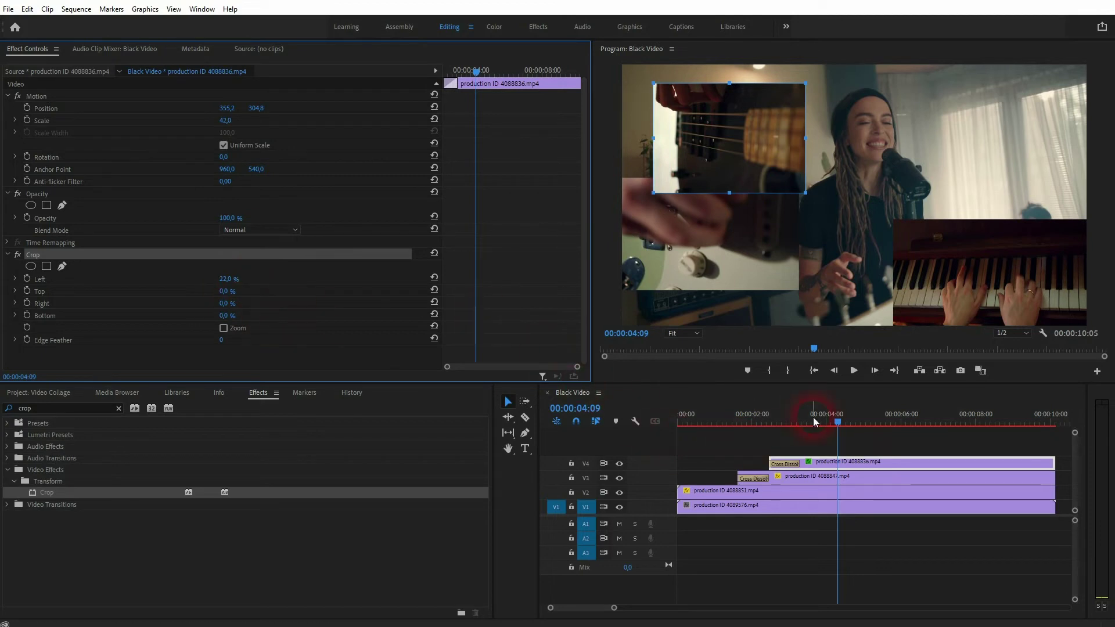
pyautogui.moveTo(834, 420); pyautogui.dragTo(711, 433)
pyautogui.press('space')
# Step: Stop playback and apply the Crop effect to the piano close-up on V3
pyautogui.click(865, 437)
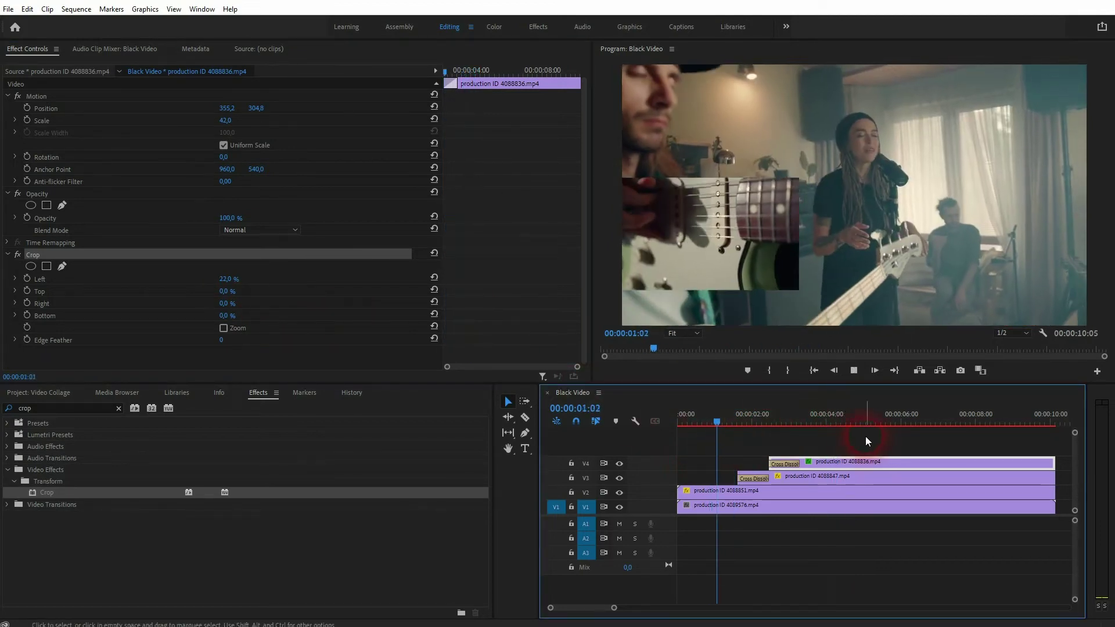
pyautogui.click(737, 103)
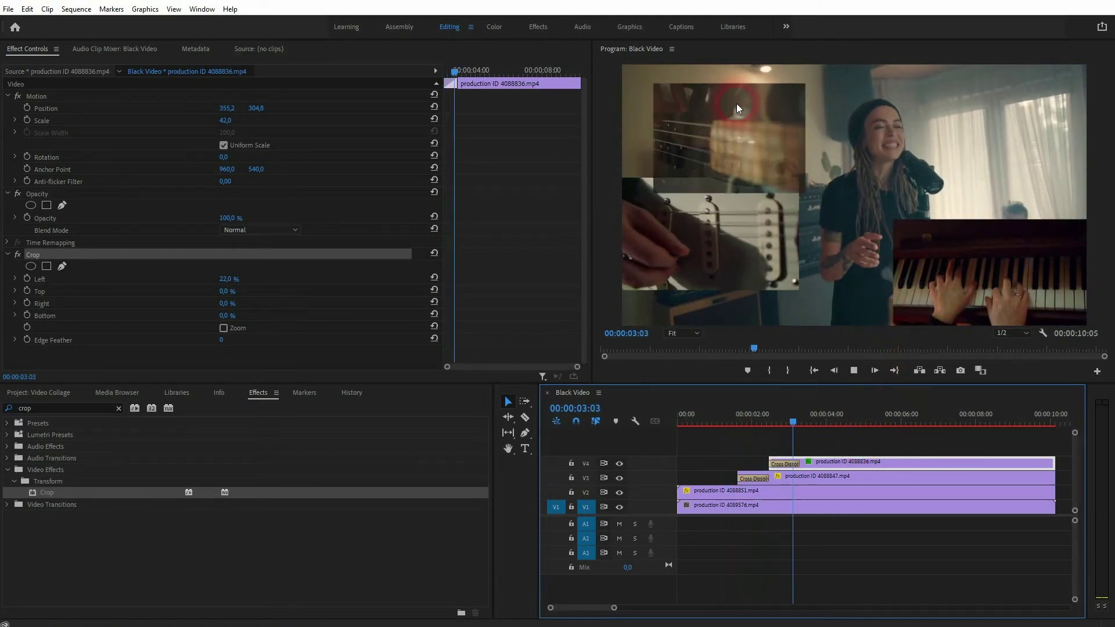
pyautogui.press('space')
pyautogui.click(698, 177)
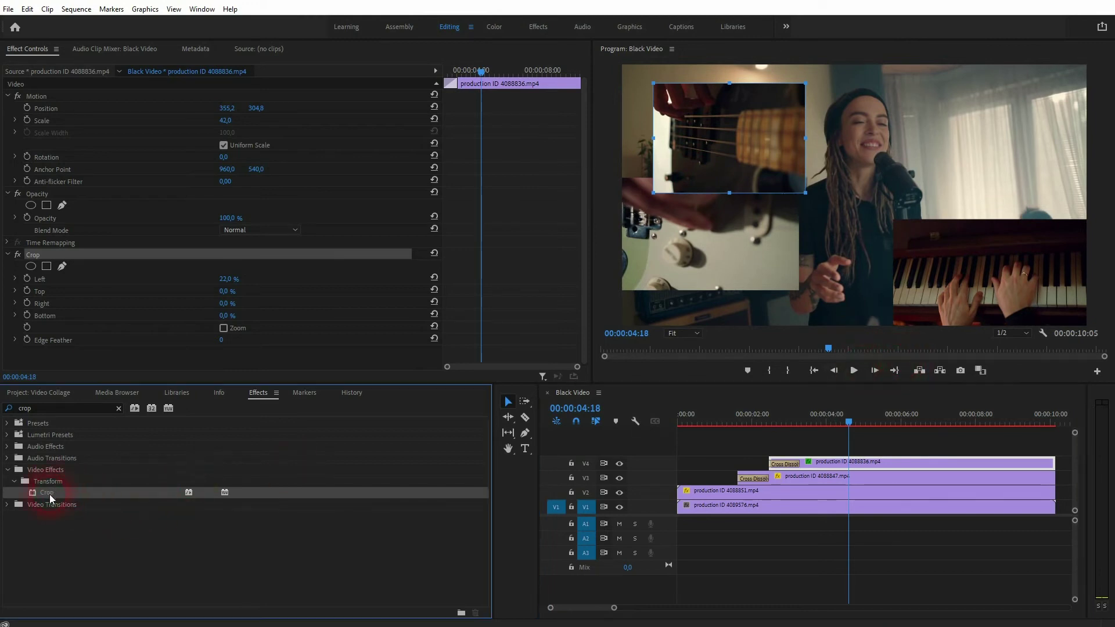
pyautogui.moveTo(50, 498); pyautogui.dragTo(790, 475)
pyautogui.click(974, 240)
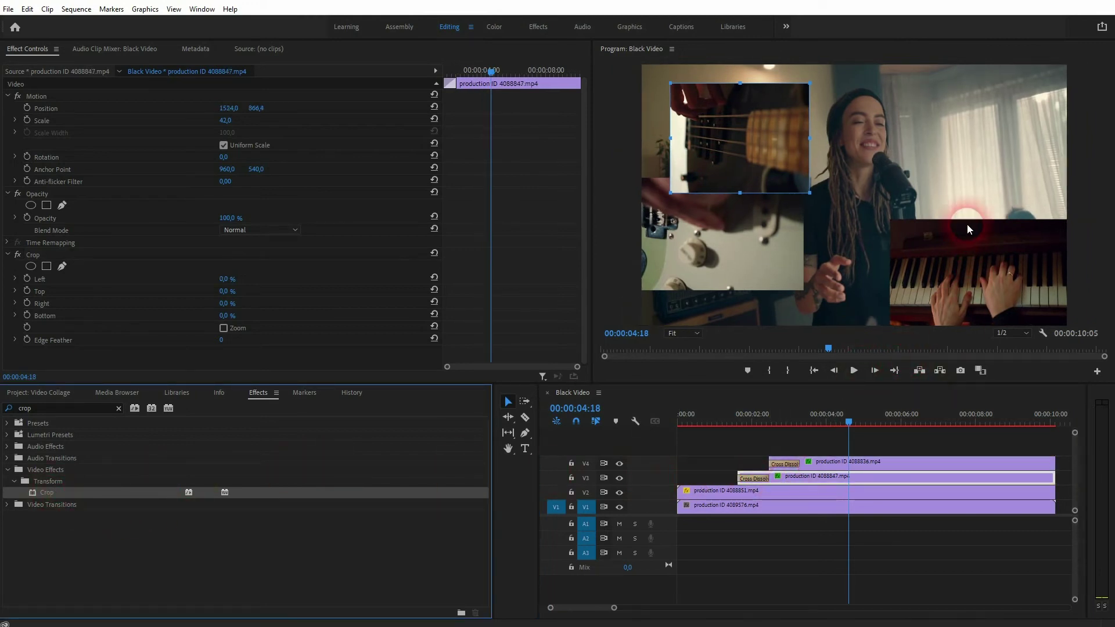
pyautogui.click(830, 444)
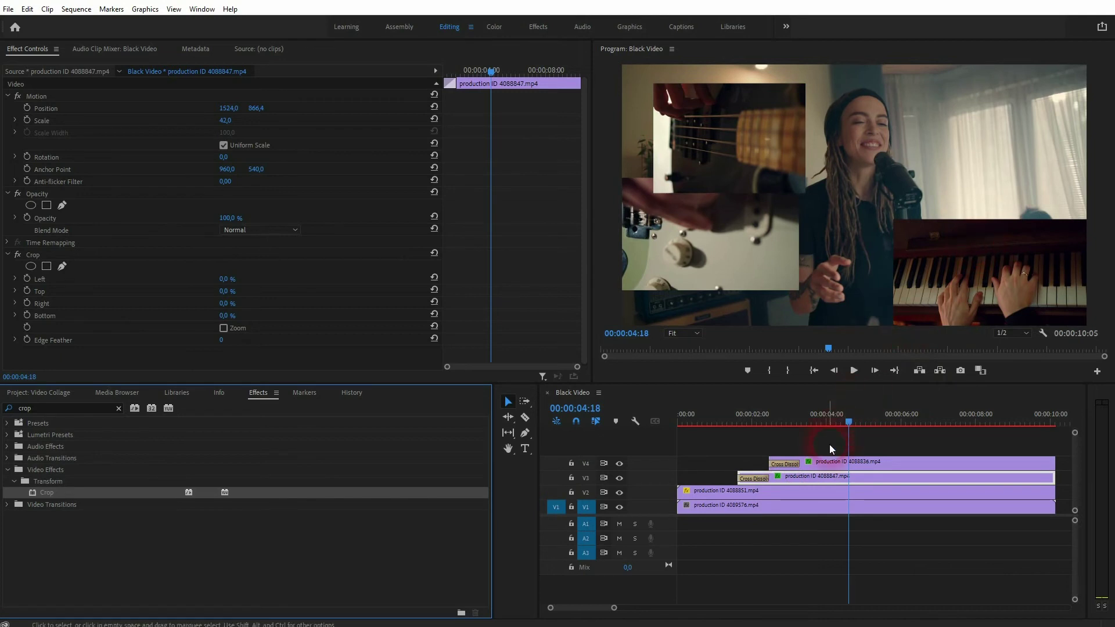
# Step: Around 00:00:02:18, set the piano's Crop Left to 0% and enable its Left stopwatch
pyautogui.moveTo(849, 423); pyautogui.dragTo(775, 433)
pyautogui.moveTo(121, 277); pyautogui.dragTo(36, 281)
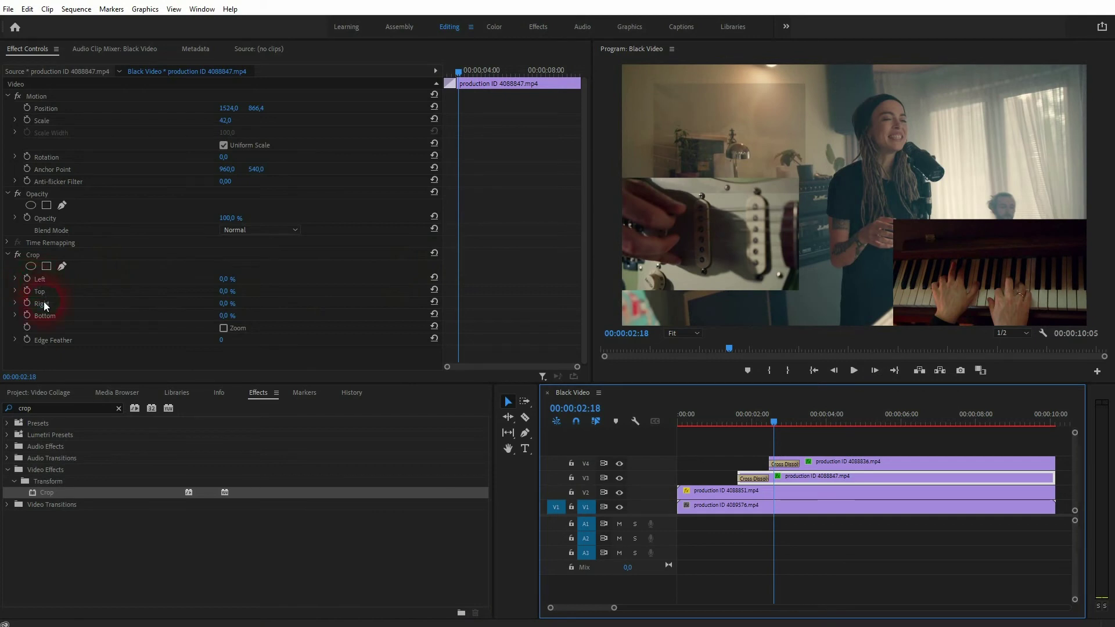
pyautogui.click(224, 279)
pyautogui.write('73')
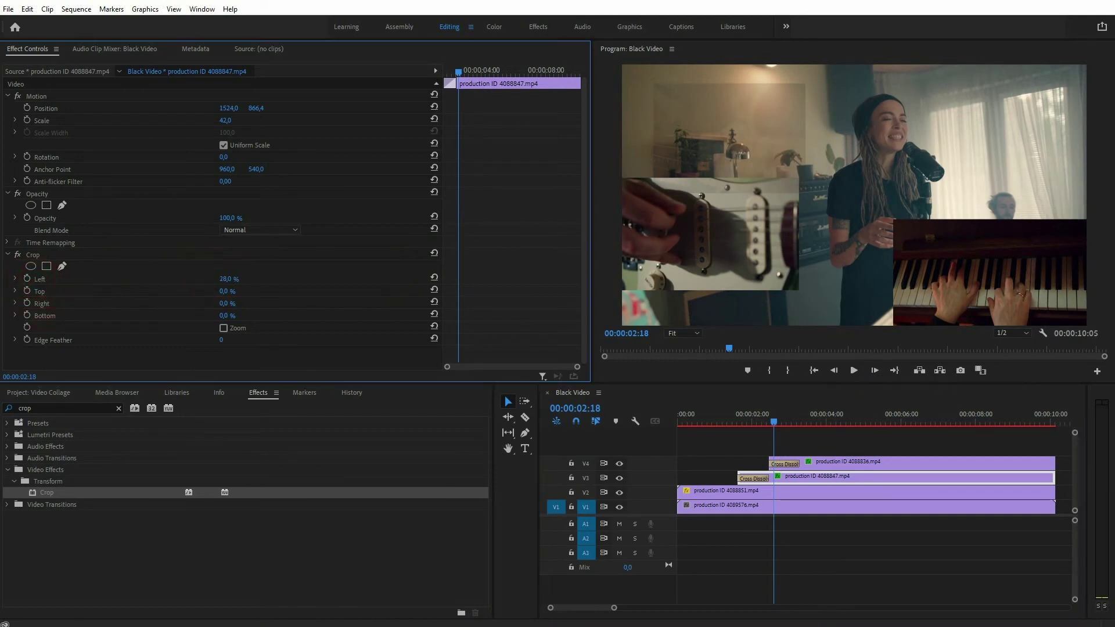
pyautogui.press('Return')
pyautogui.moveTo(235, 279); pyautogui.dragTo(241, 282)
pyautogui.click(27, 279)
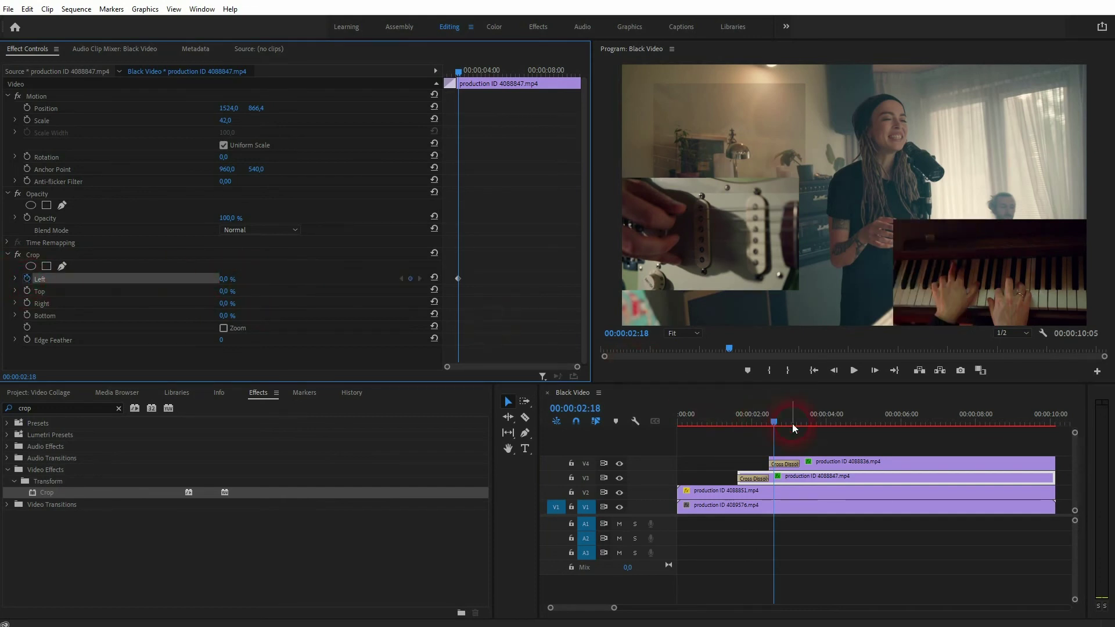
# Step: Add a 0% Left keyframe at 00:00:03:28 and set the first keyframe to 100%
pyautogui.moveTo(778, 423); pyautogui.dragTo(825, 424)
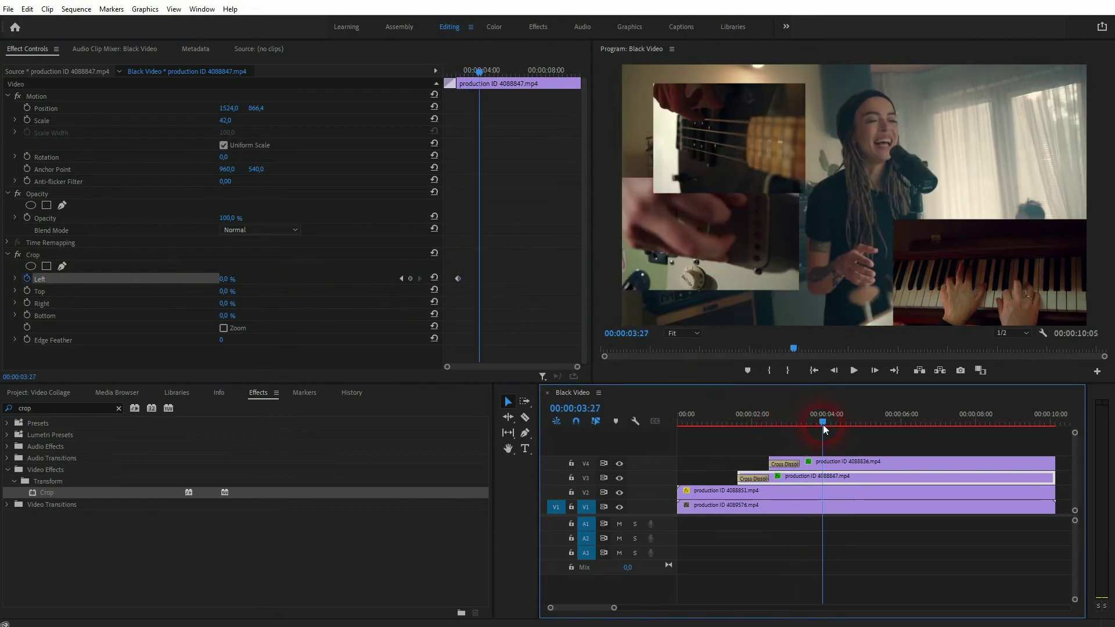
pyautogui.click(411, 279)
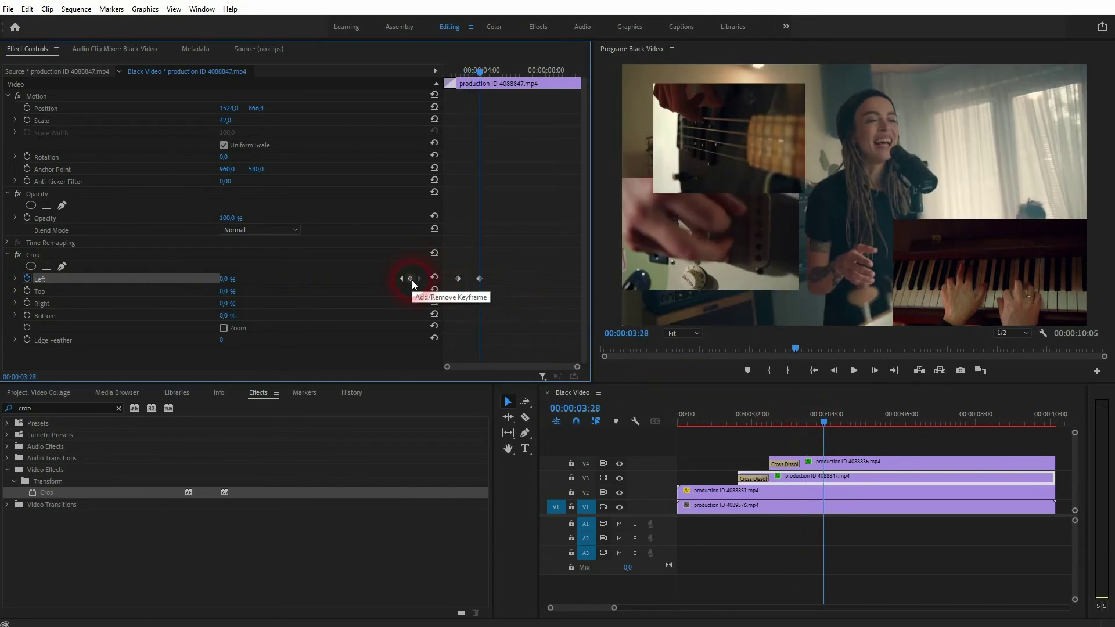
pyautogui.click(401, 278)
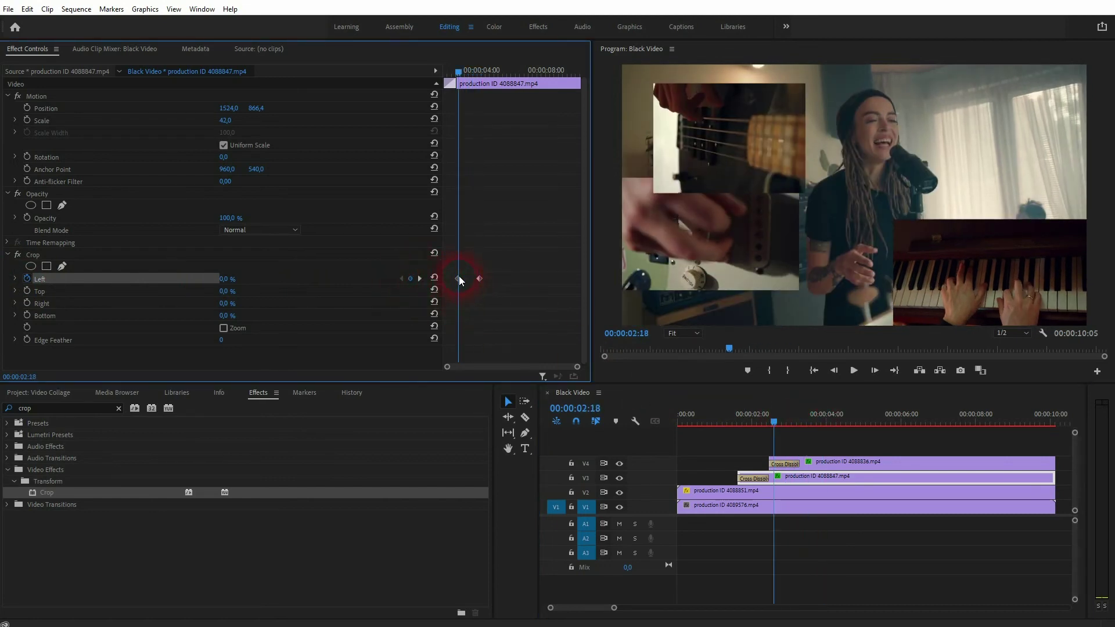
pyautogui.click(227, 280)
pyautogui.write('100')
pyautogui.press('Return')
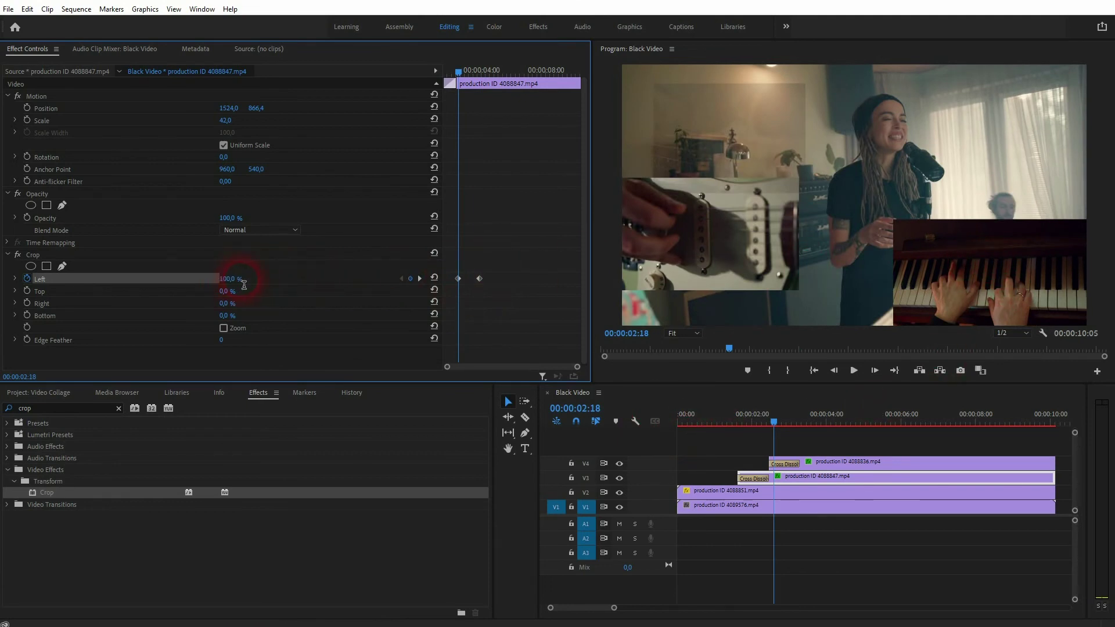
# Step: Preview the piano wipe from near the sequence start
pyautogui.moveTo(782, 436); pyautogui.dragTo(698, 427)
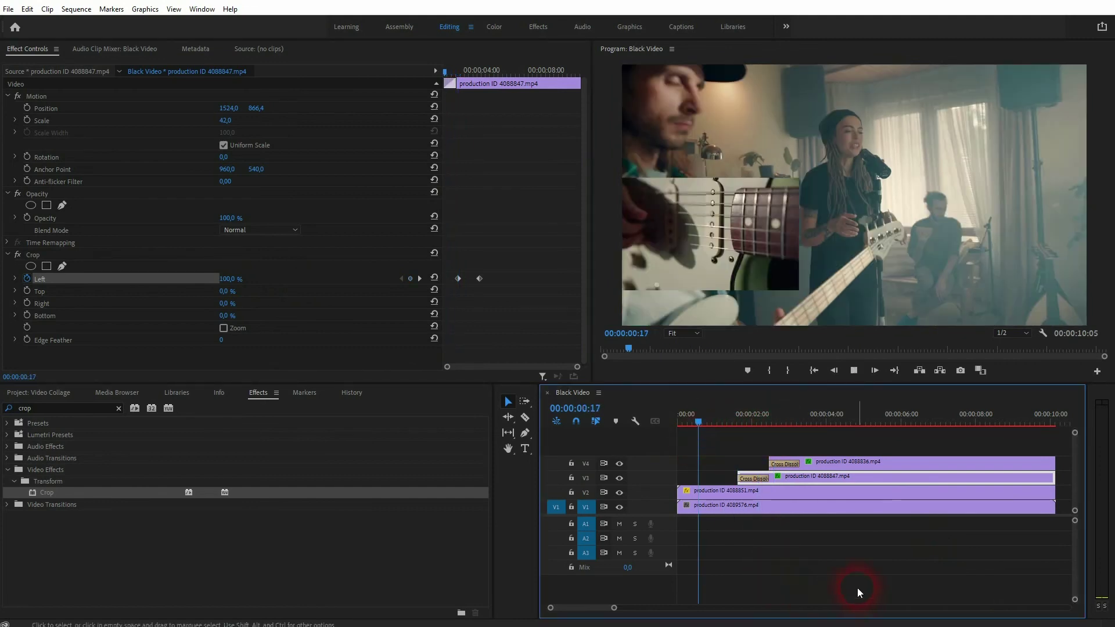
pyautogui.press('space')
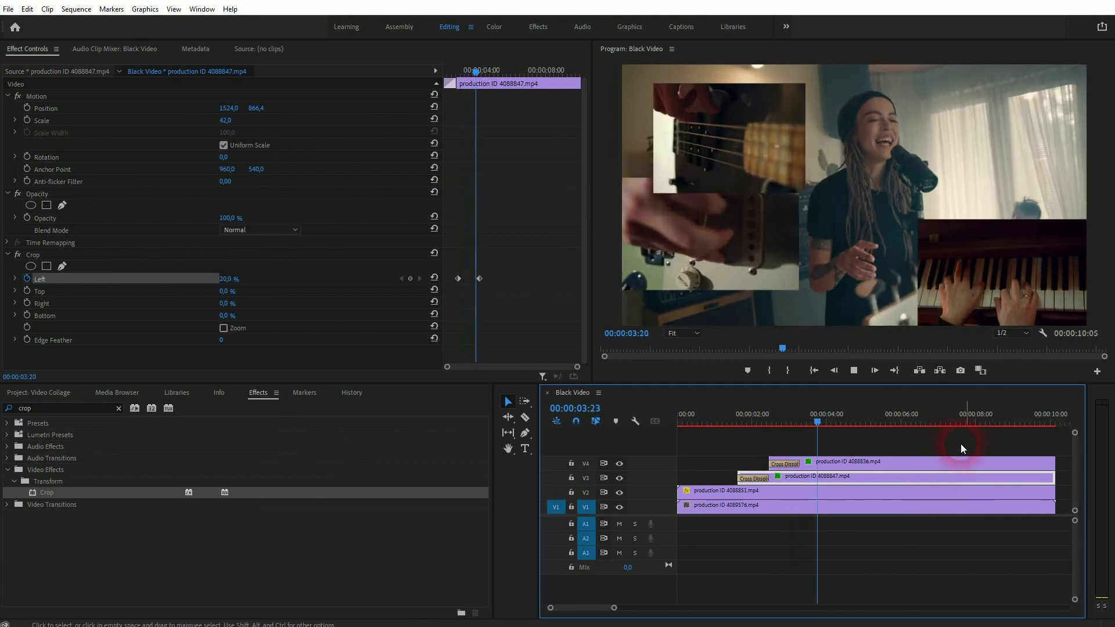
pyautogui.press('space')
pyautogui.click(756, 479)
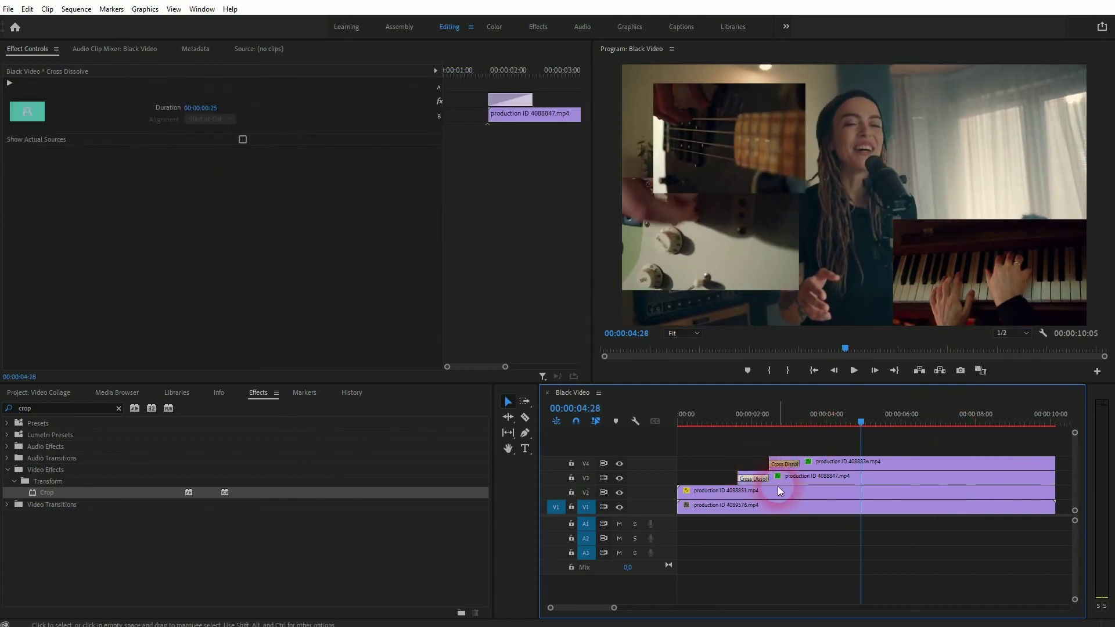
# Step: Delete the piano clip's cross dissolve and preview the collage from 00:00:01:00
pyautogui.press('Delete')
pyautogui.click(859, 423)
pyautogui.moveTo(859, 424); pyautogui.dragTo(715, 428)
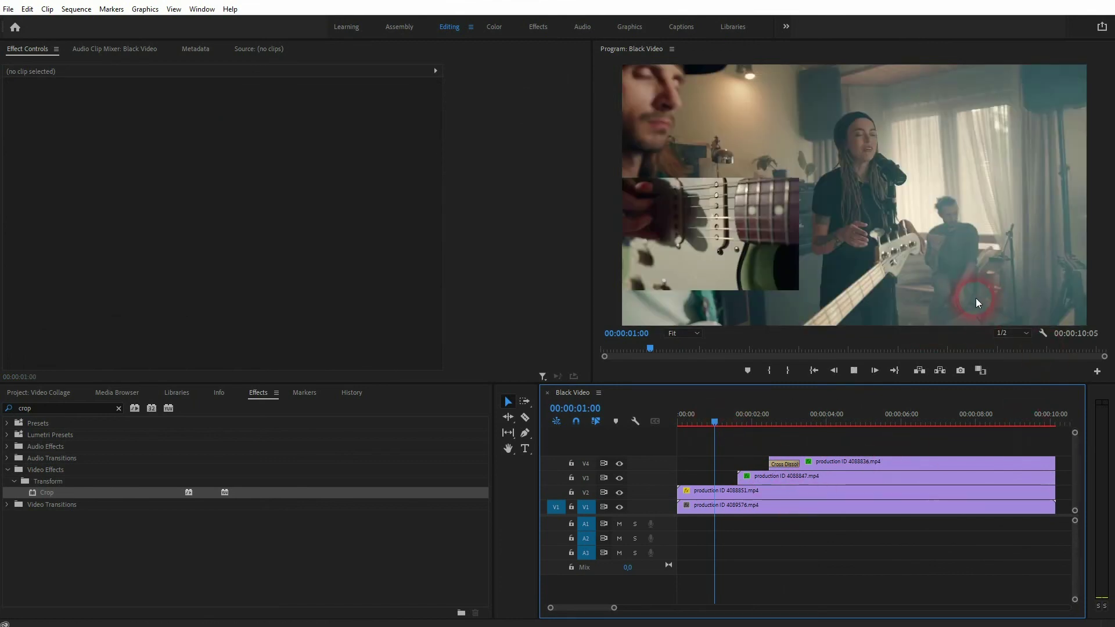
pyautogui.press('space')
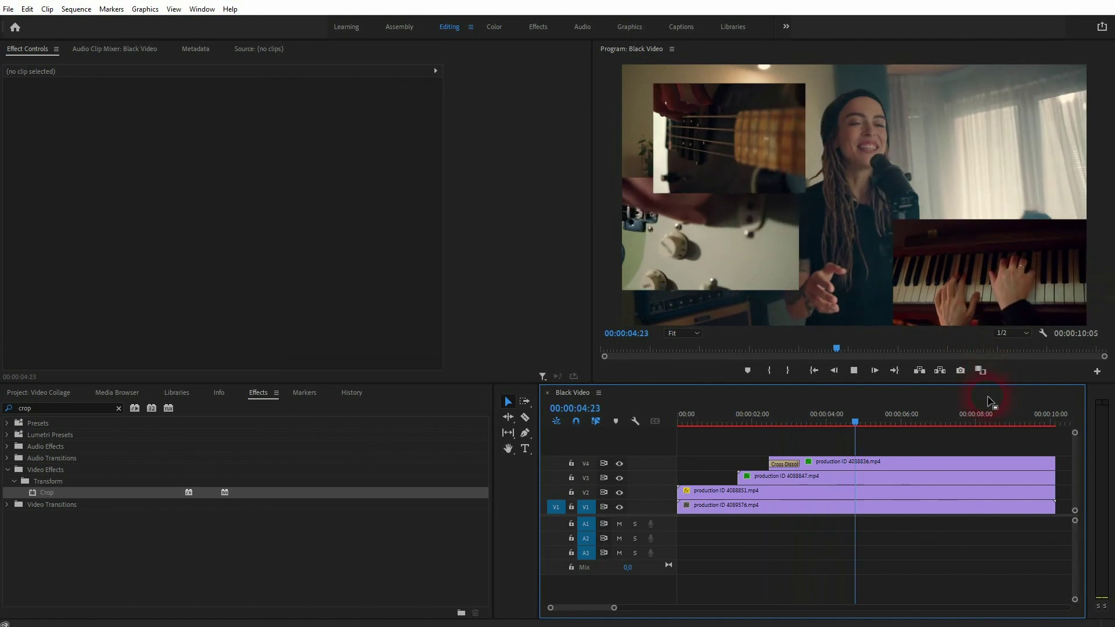
pyautogui.click(956, 435)
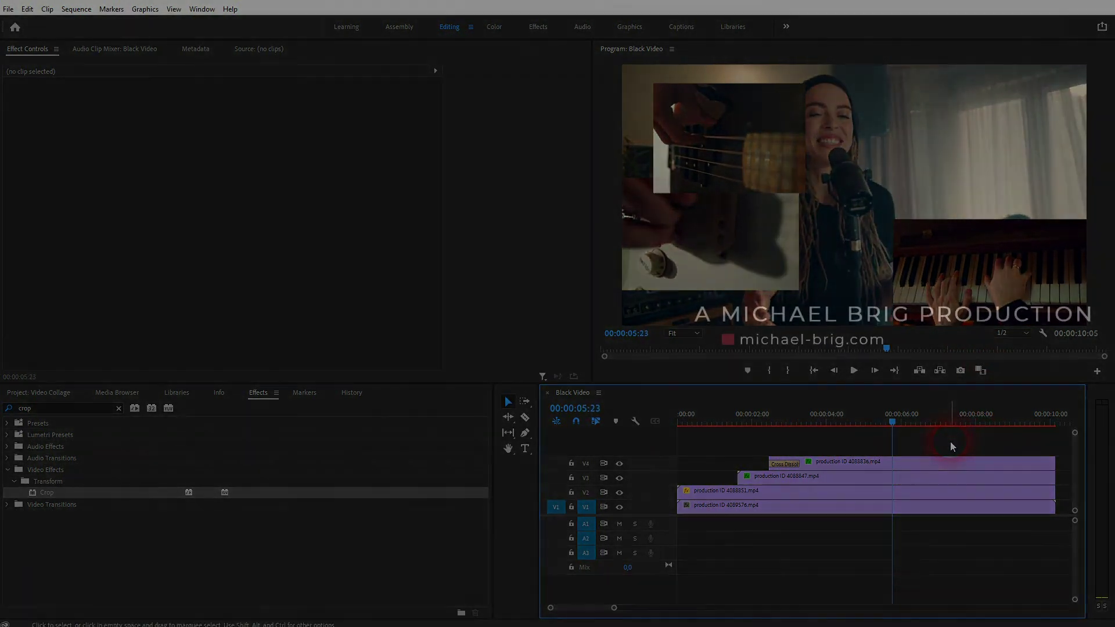